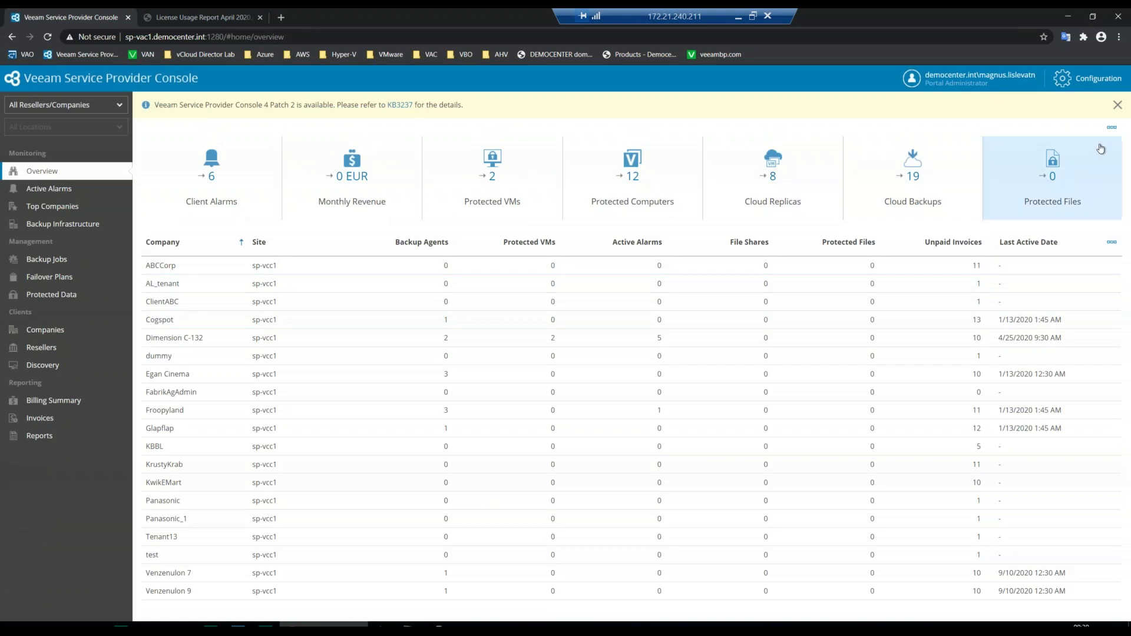
# - Dismiss the Patch 2 notice and select the ABCCorp and Froopyland company rows
pyautogui.click(1116, 106)
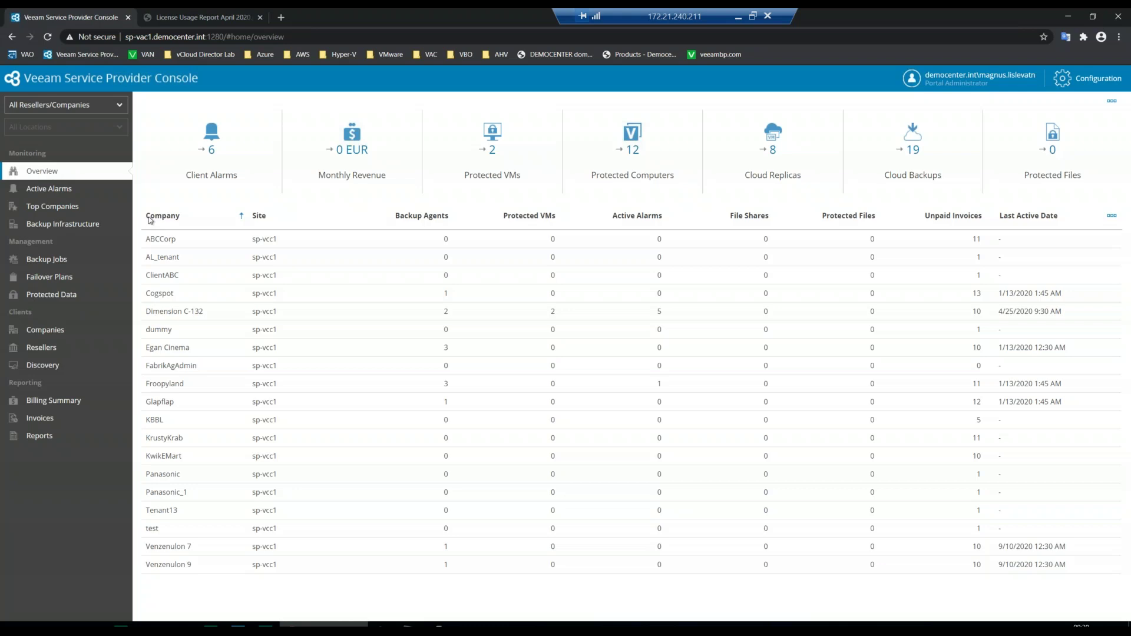
pyautogui.click(211, 244)
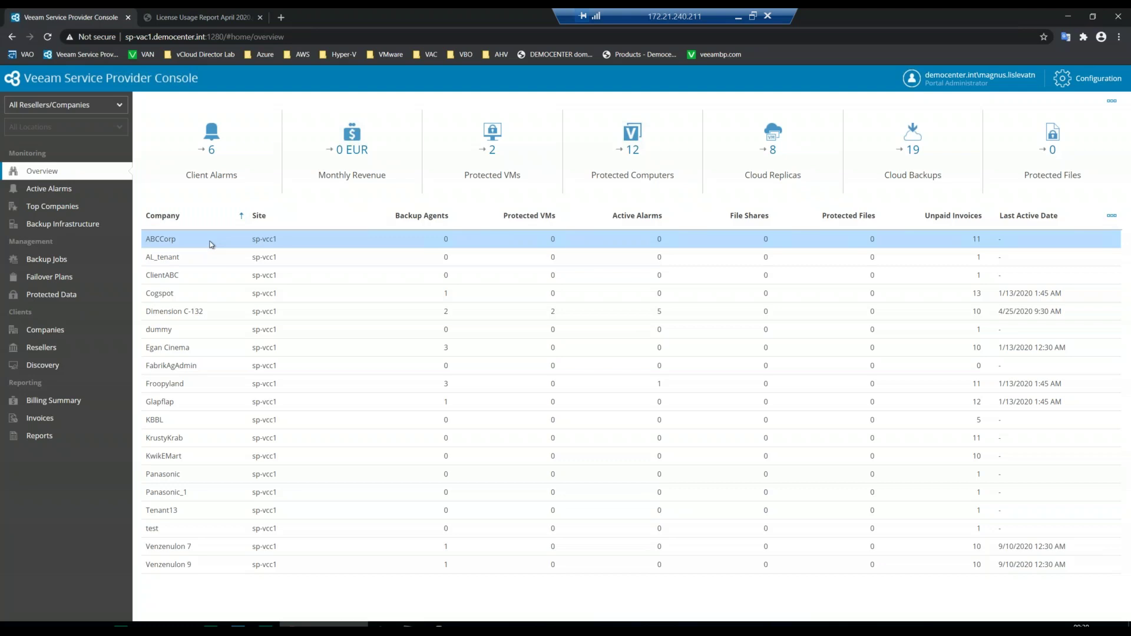
pyautogui.click(215, 385)
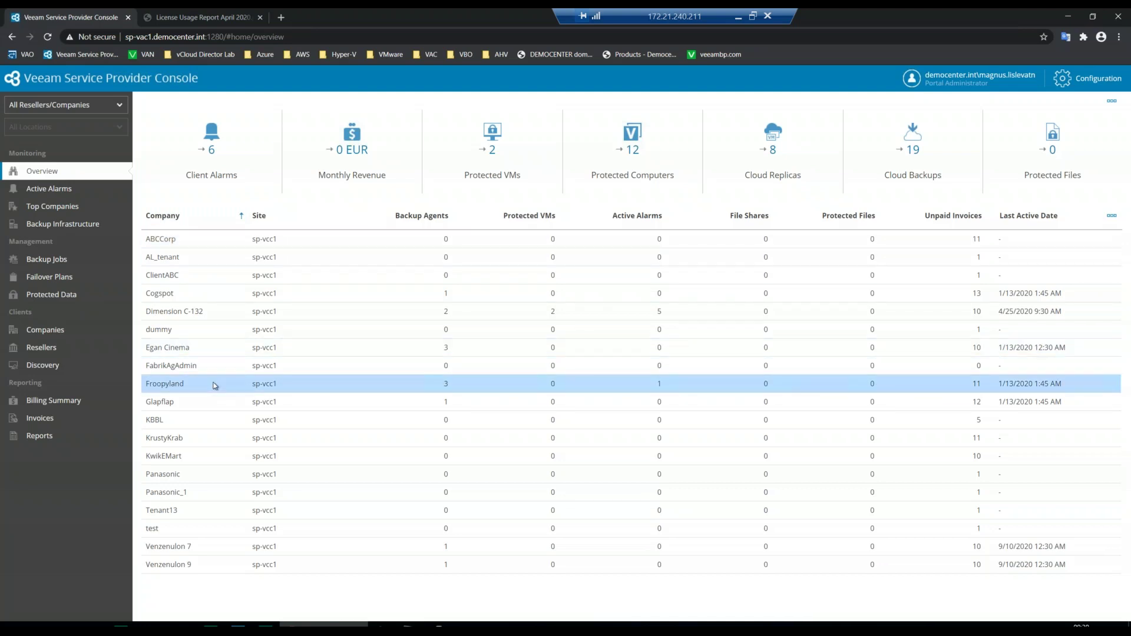
# - Review Active Alarms, Top Companies and Backup Infrastructure, ending on the Backup Jobs list
pyautogui.click(68, 192)
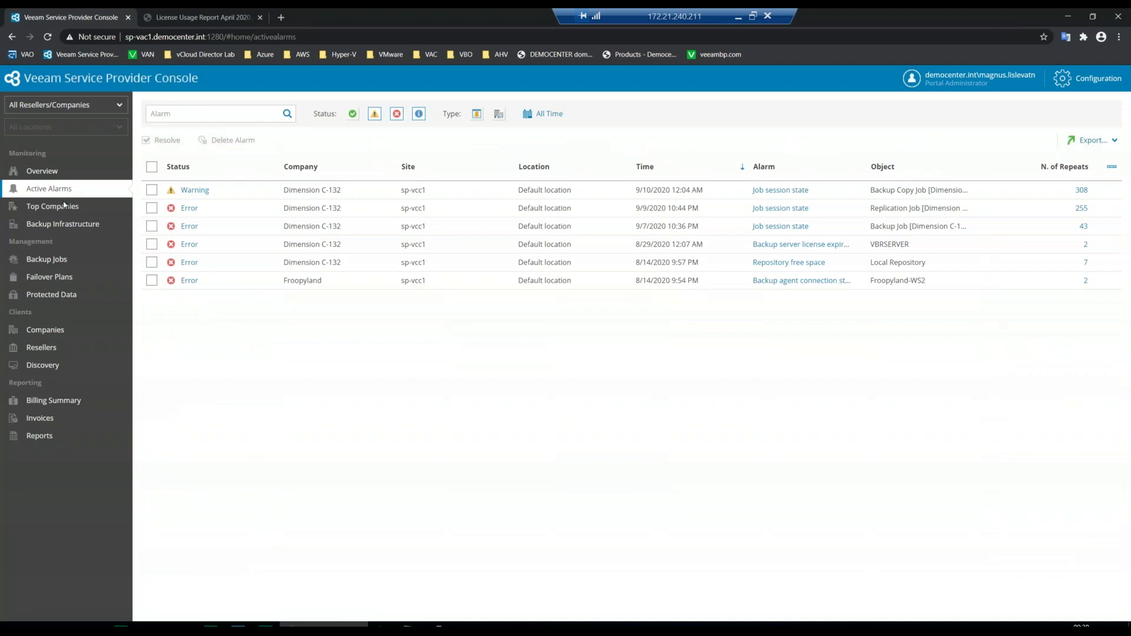
pyautogui.click(59, 215)
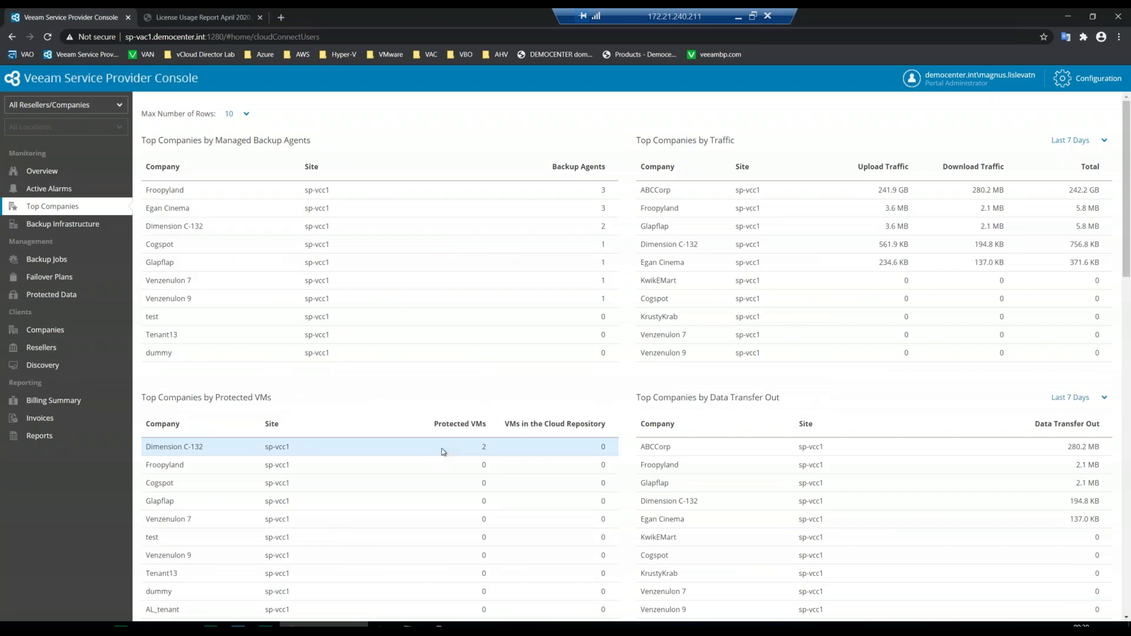
pyautogui.click(64, 226)
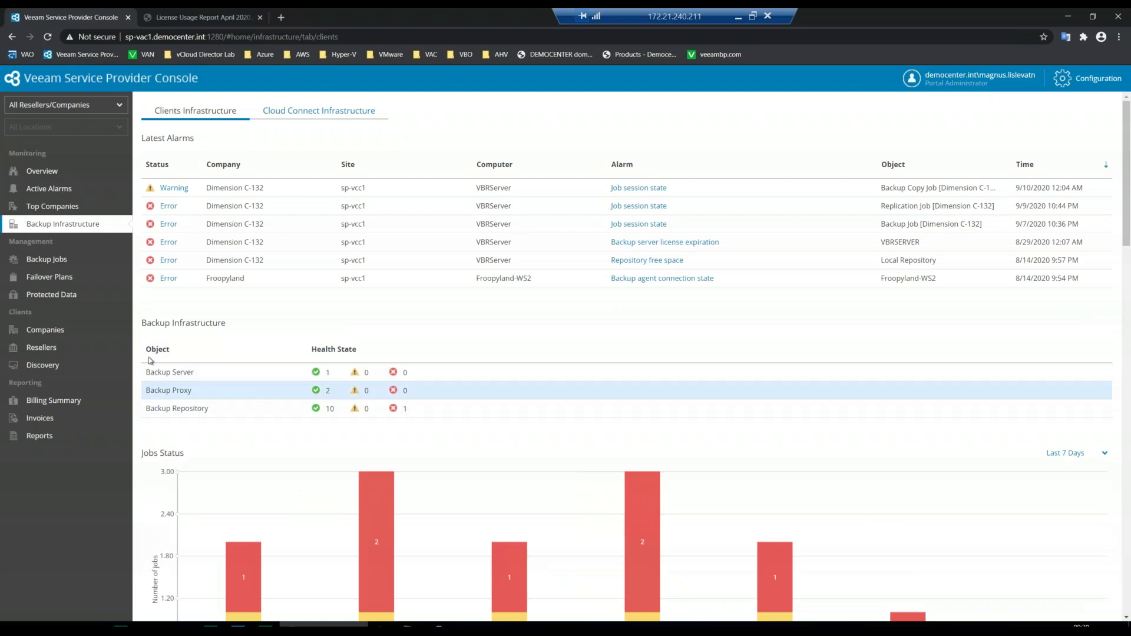
pyautogui.click(59, 260)
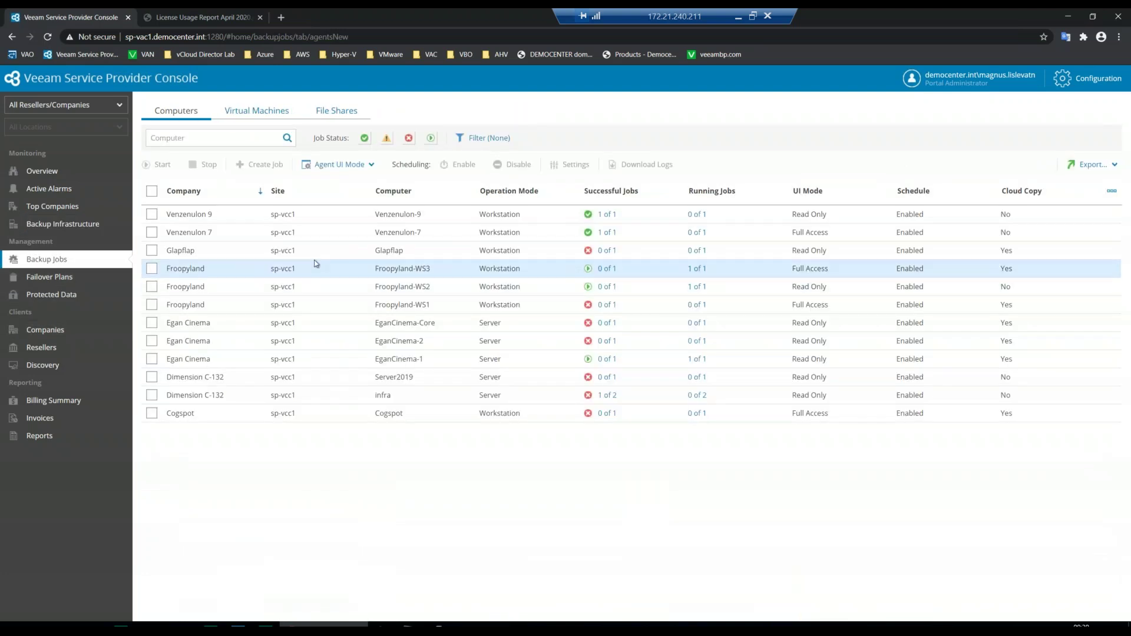
# - Inspect the Venzenulon 9 and Backup Copy Job entries, check the empty File Shares tab, then go to Failover Plans
pyautogui.click(256, 214)
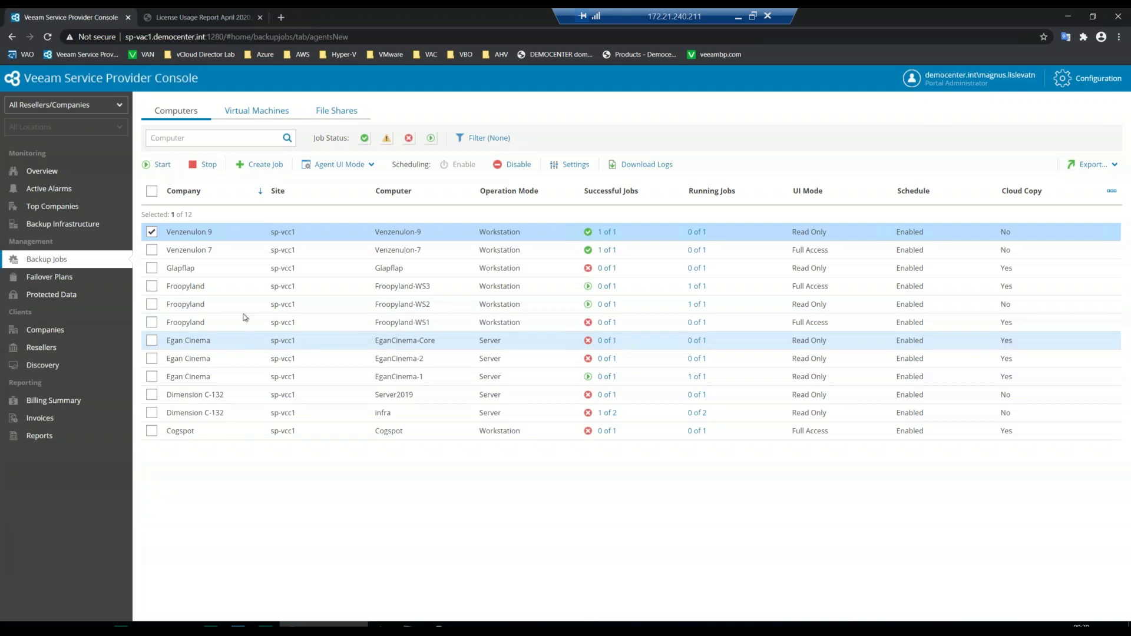
pyautogui.click(265, 111)
pyautogui.click(290, 215)
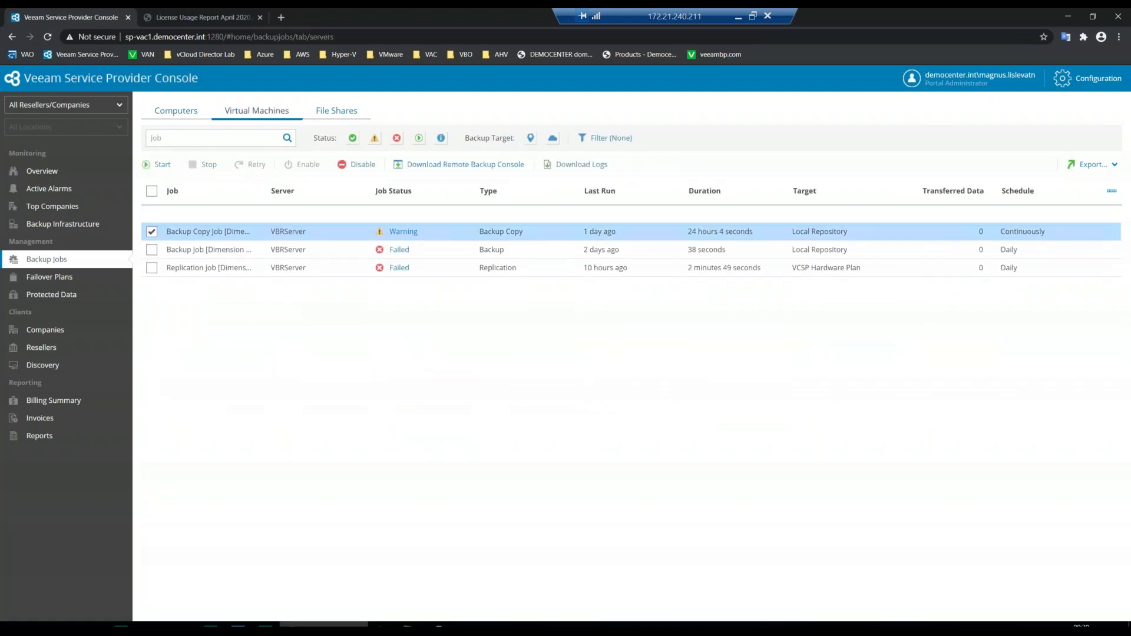
pyautogui.click(341, 115)
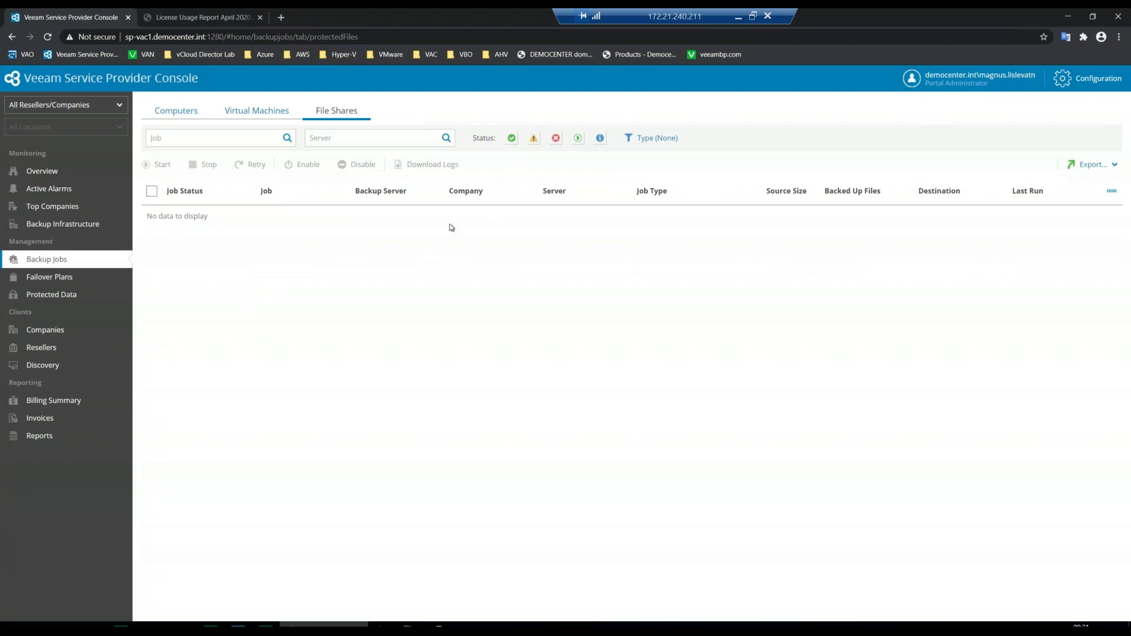
pyautogui.click(75, 276)
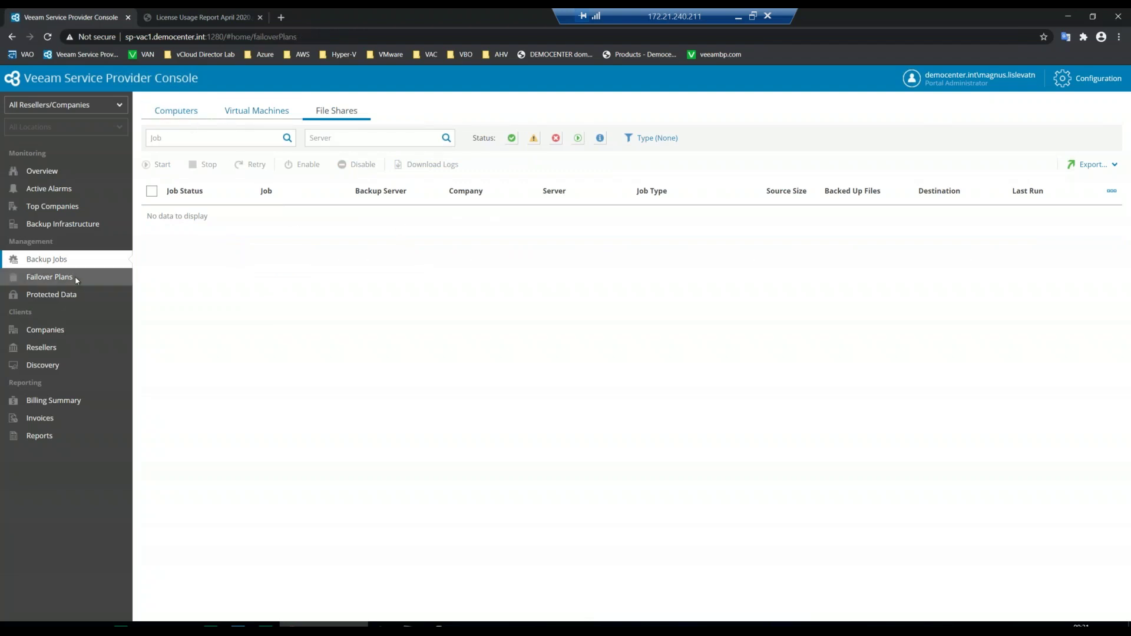
# - Select Cloud failover plan 1, browse Protected Data's virtual machines and file shares, then go to Companies
pyautogui.click(258, 187)
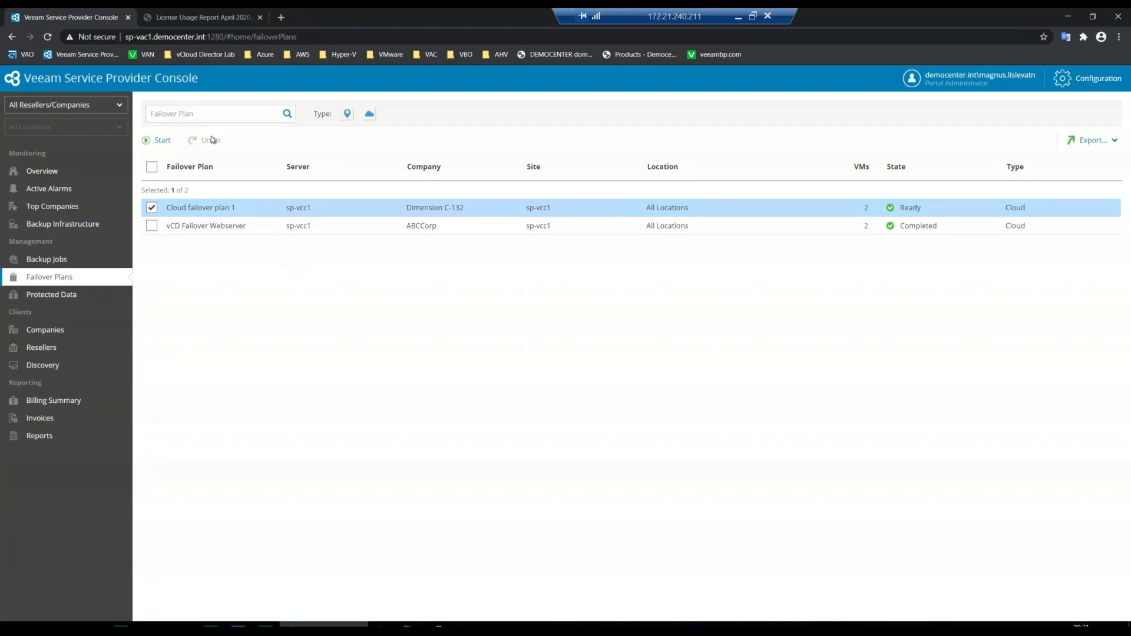
pyautogui.click(74, 300)
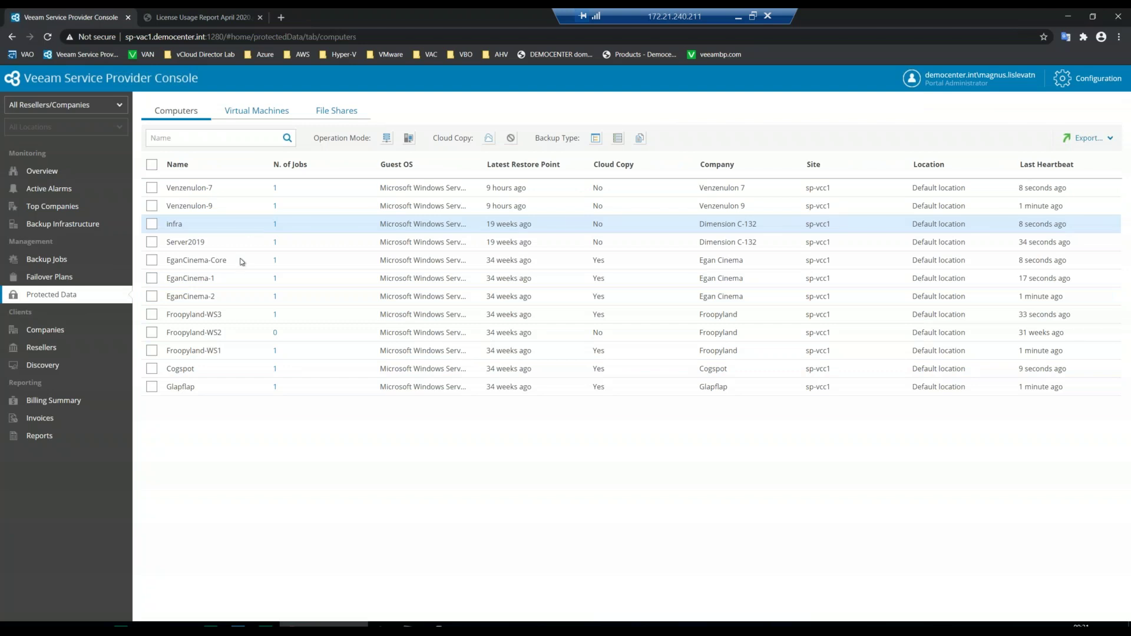
pyautogui.click(253, 111)
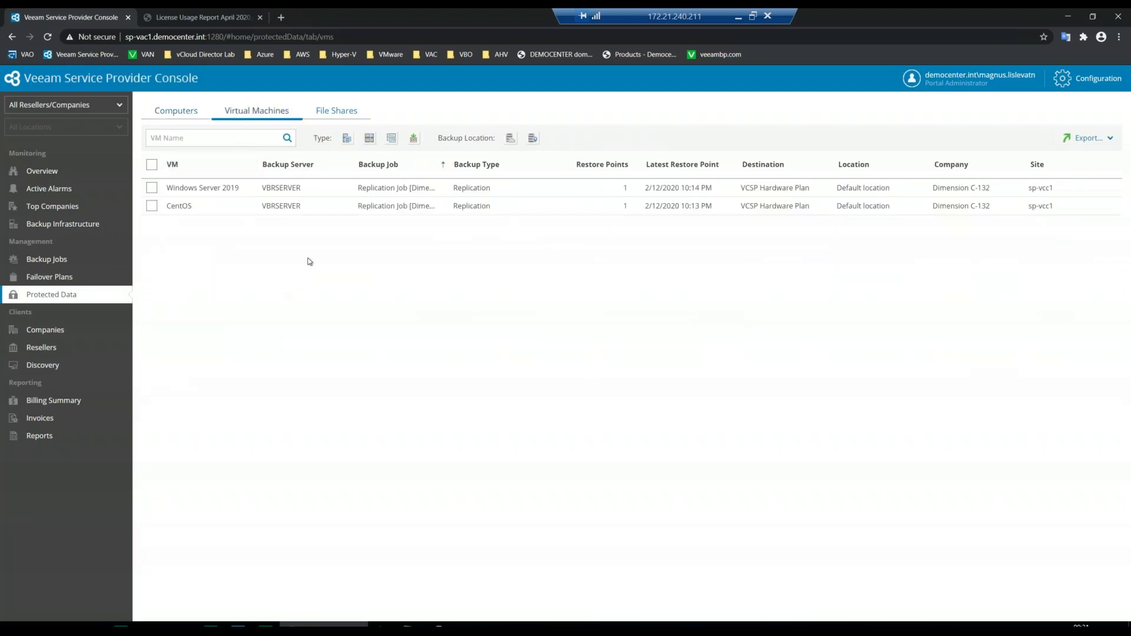
pyautogui.click(335, 114)
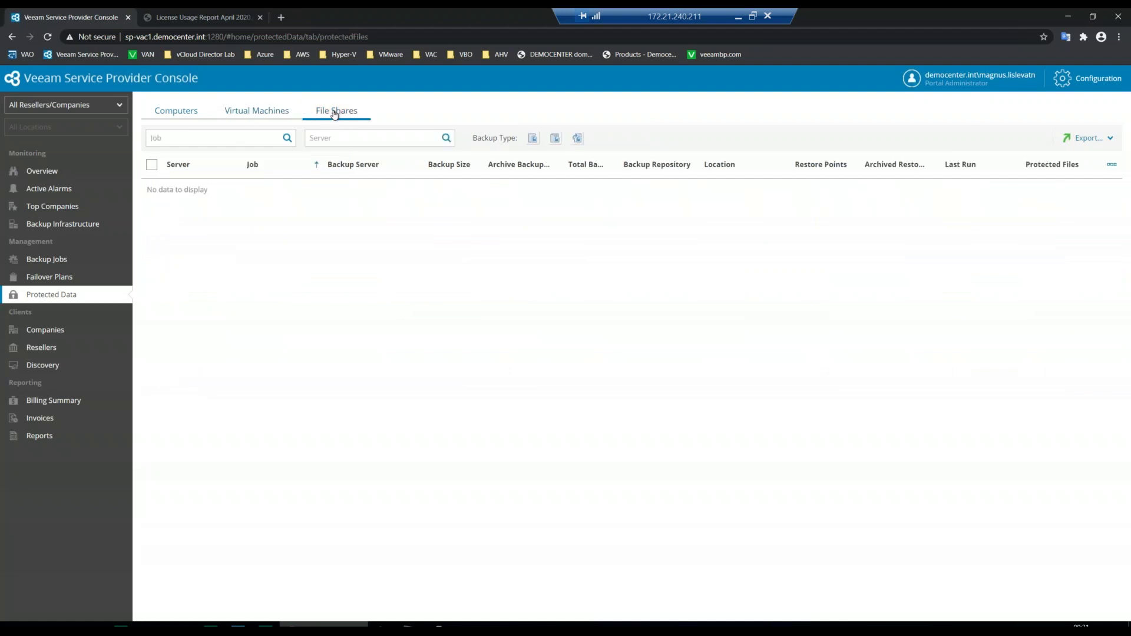
pyautogui.click(282, 114)
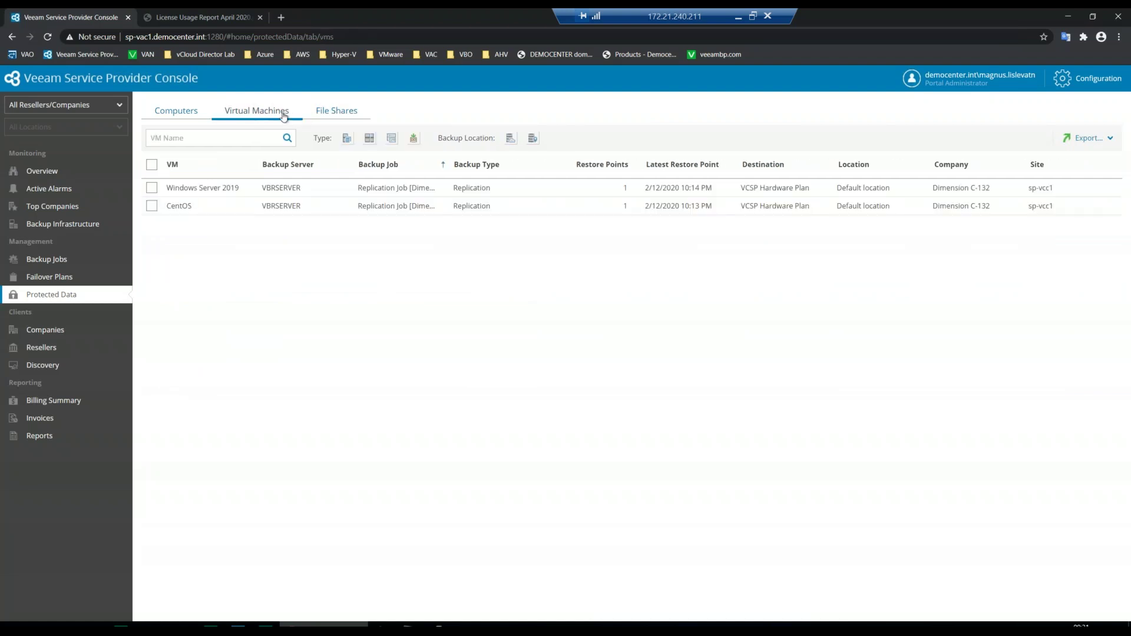
pyautogui.click(56, 328)
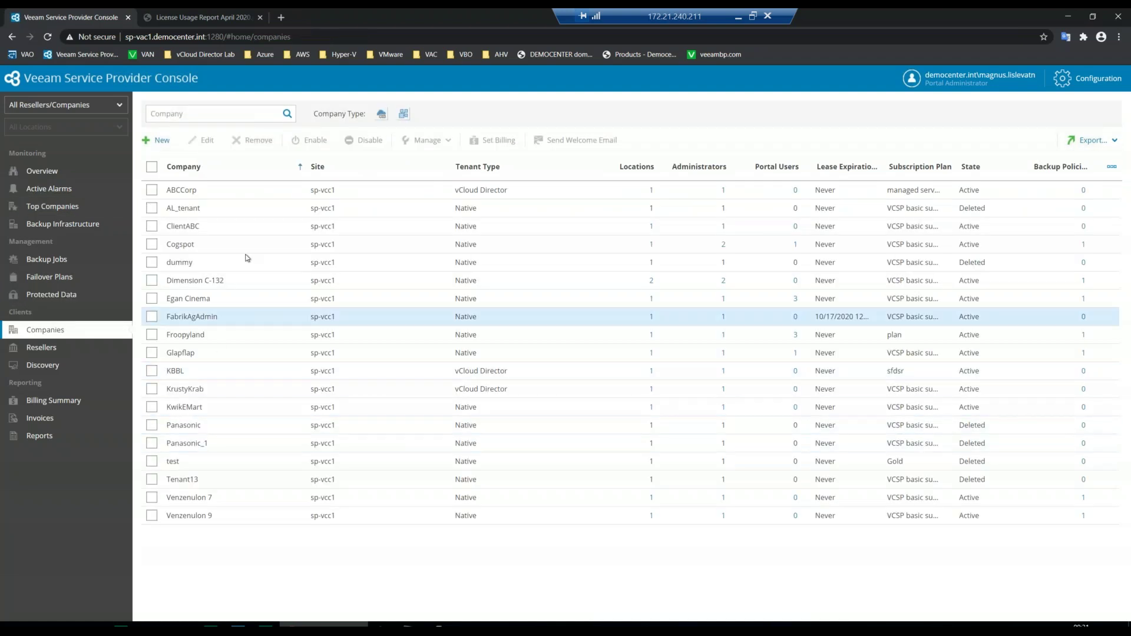
# - Check ABCCorp's Manage options, sort companies by Tenant Type, select Cogspot, then view Billing Summary
pyautogui.click(249, 192)
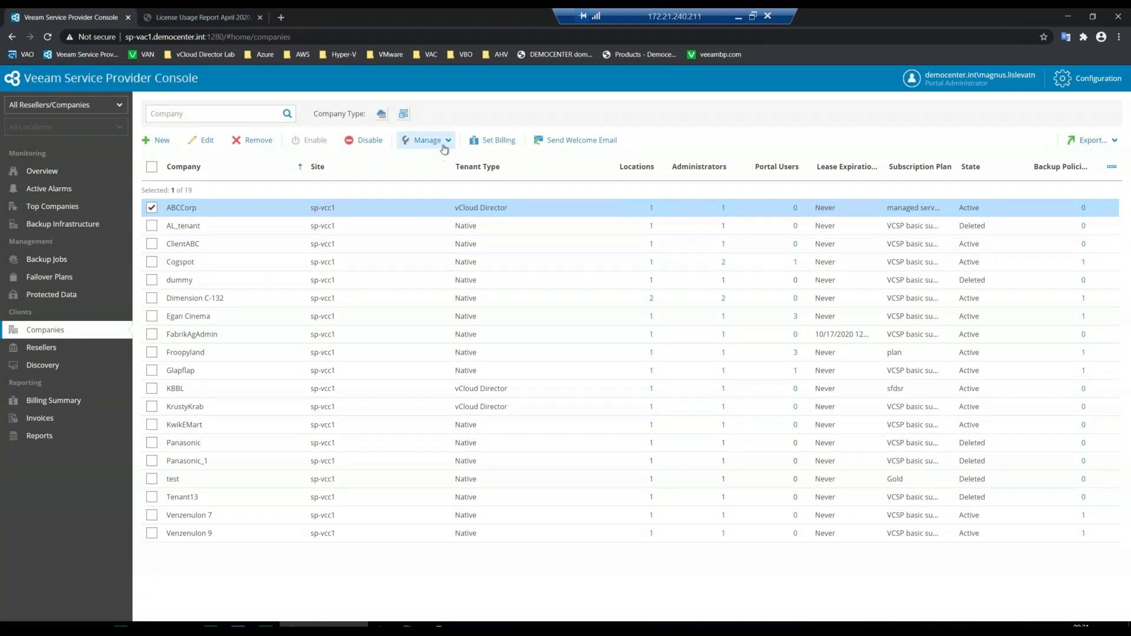
pyautogui.click(449, 142)
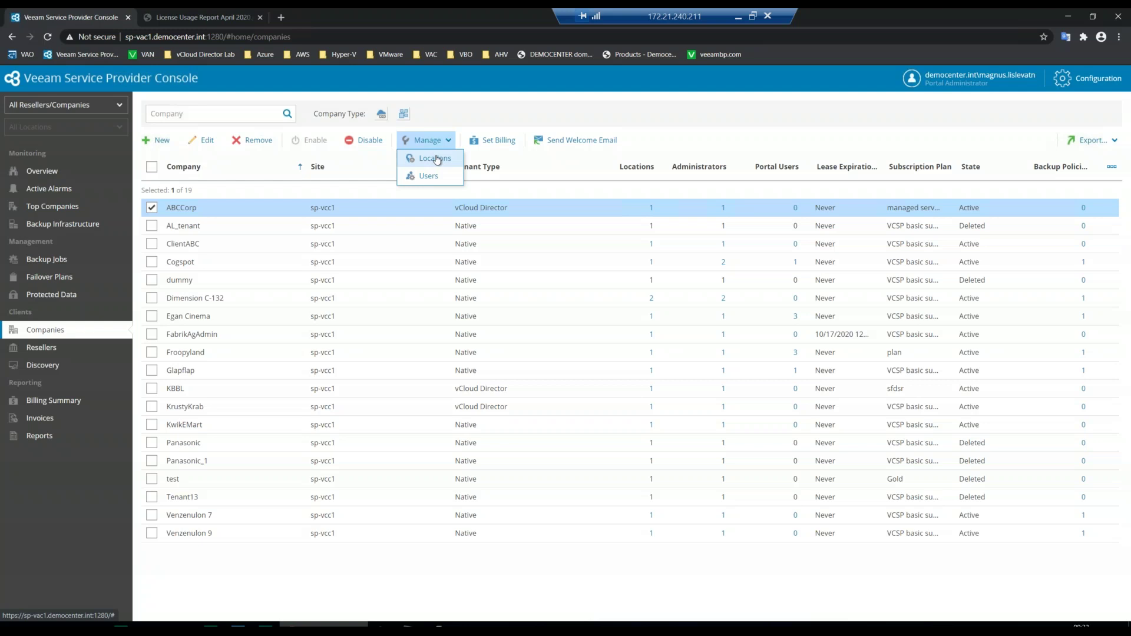
pyautogui.click(521, 166)
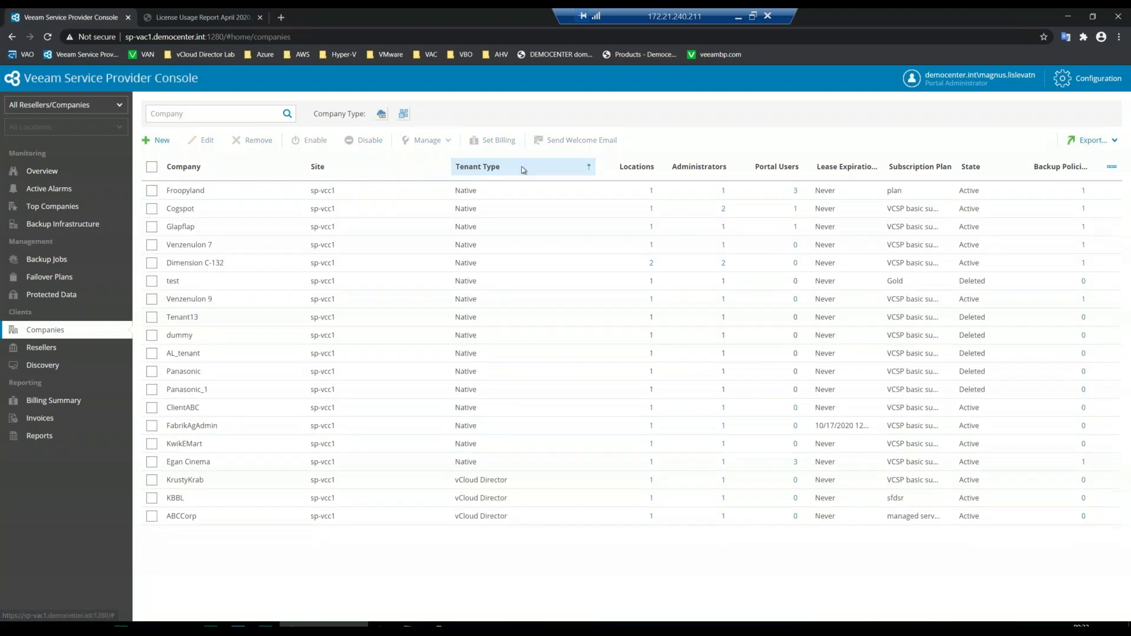
pyautogui.click(374, 209)
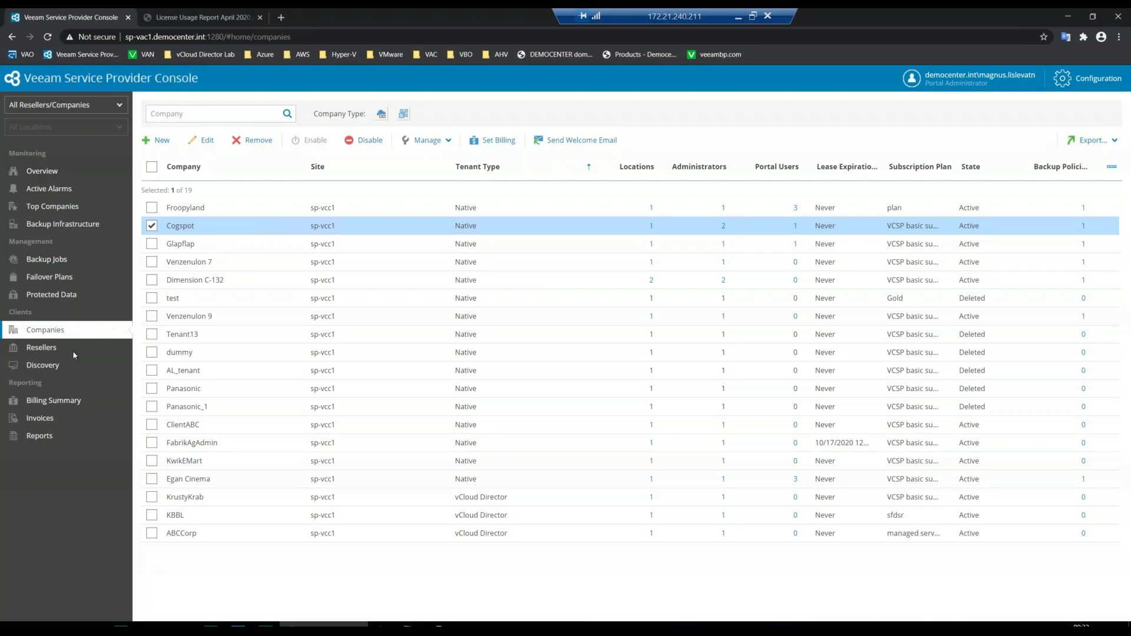
pyautogui.click(52, 400)
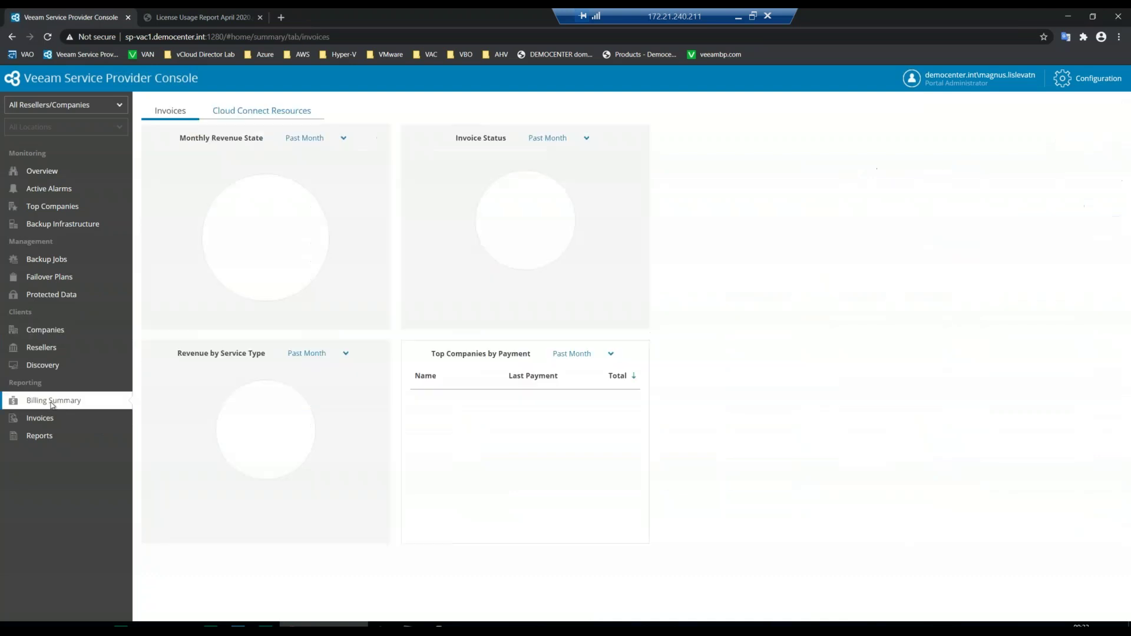
# - In Configuration's Roles and Users, select Administrators and start a new access role
pyautogui.click(1103, 82)
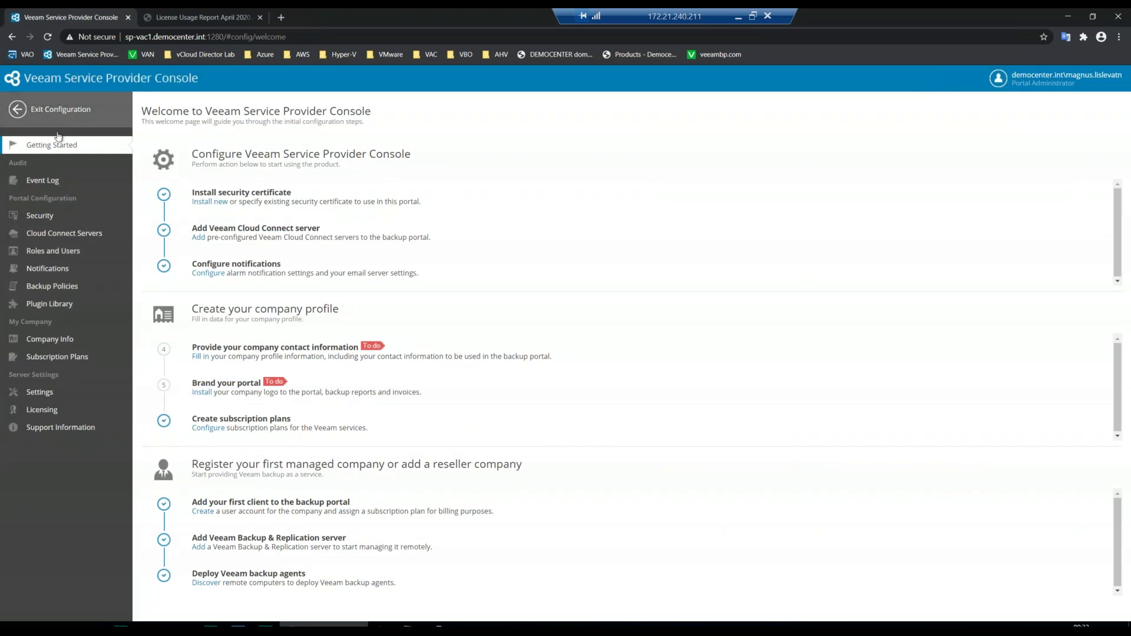
pyautogui.click(57, 256)
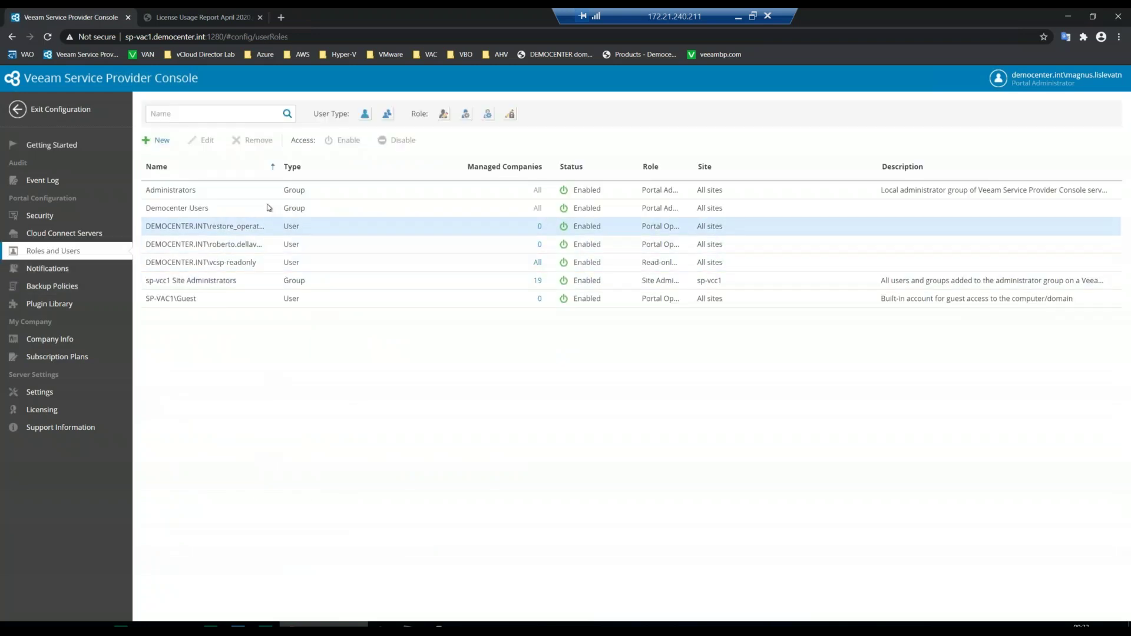
pyautogui.click(264, 190)
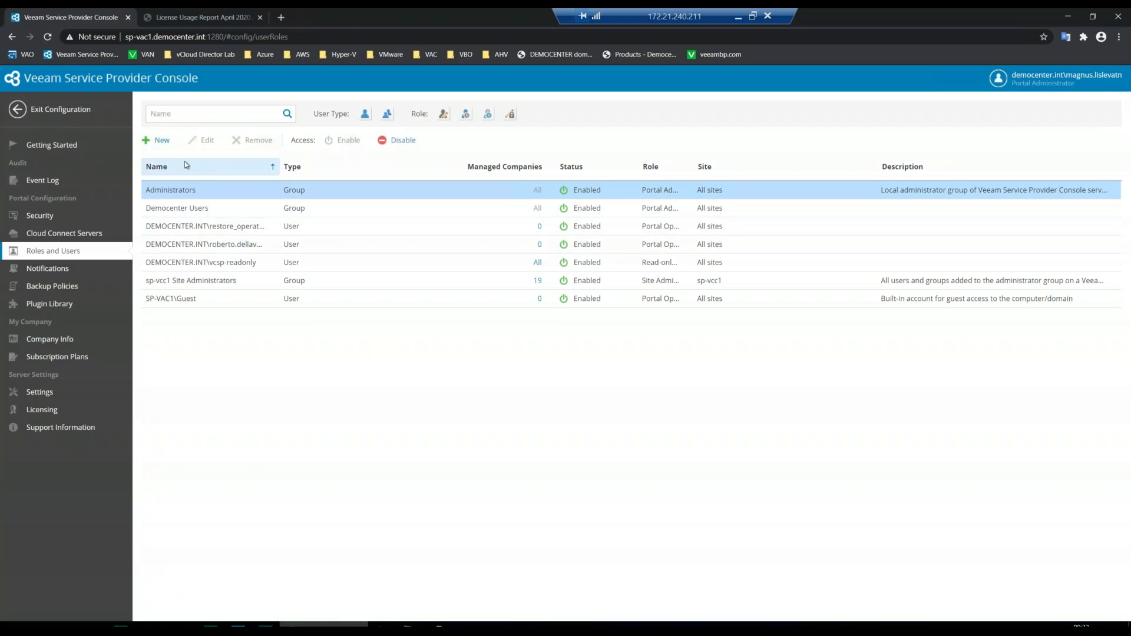
pyautogui.click(162, 142)
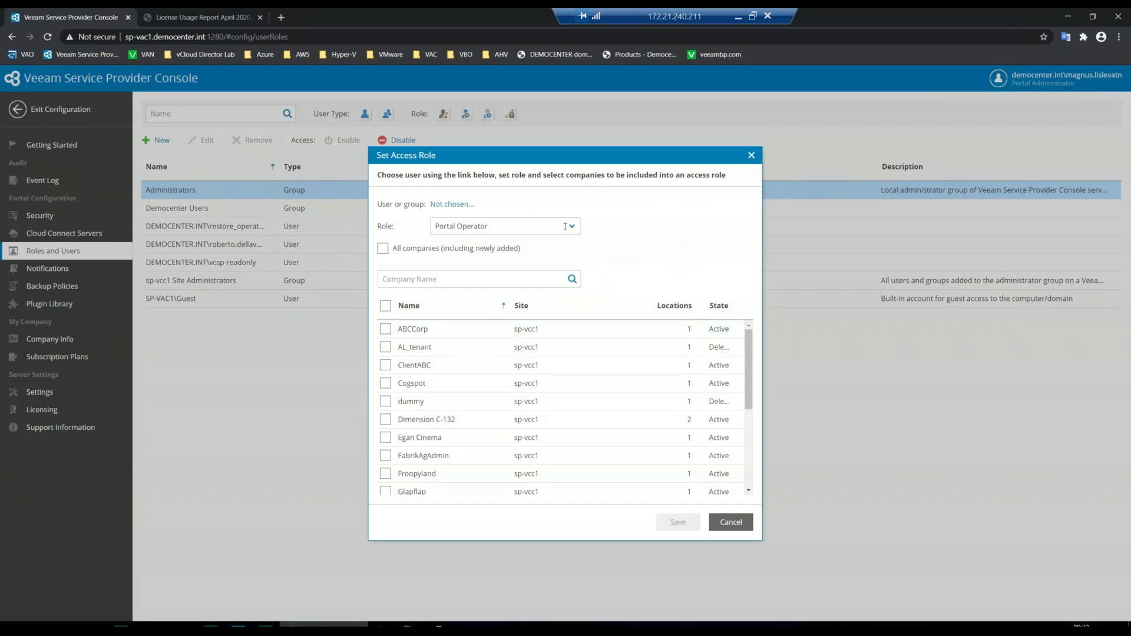
# - Try ABCCorp and All companies with Portal Operator, then Portal Administrator, before cancelling the role
pyautogui.click(386, 330)
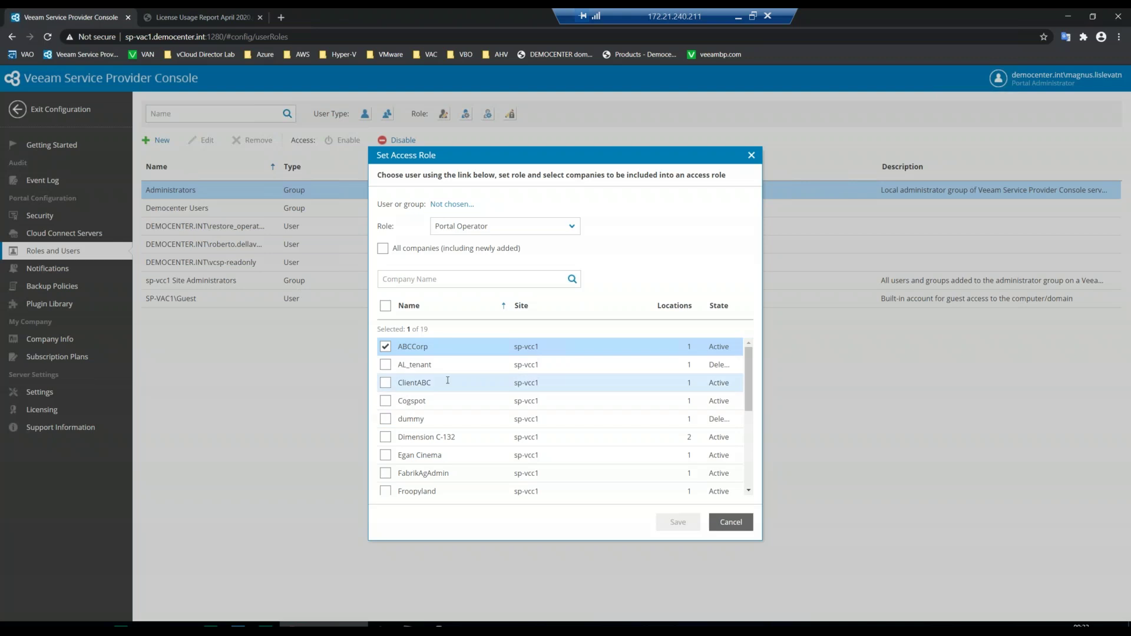
pyautogui.click(571, 227)
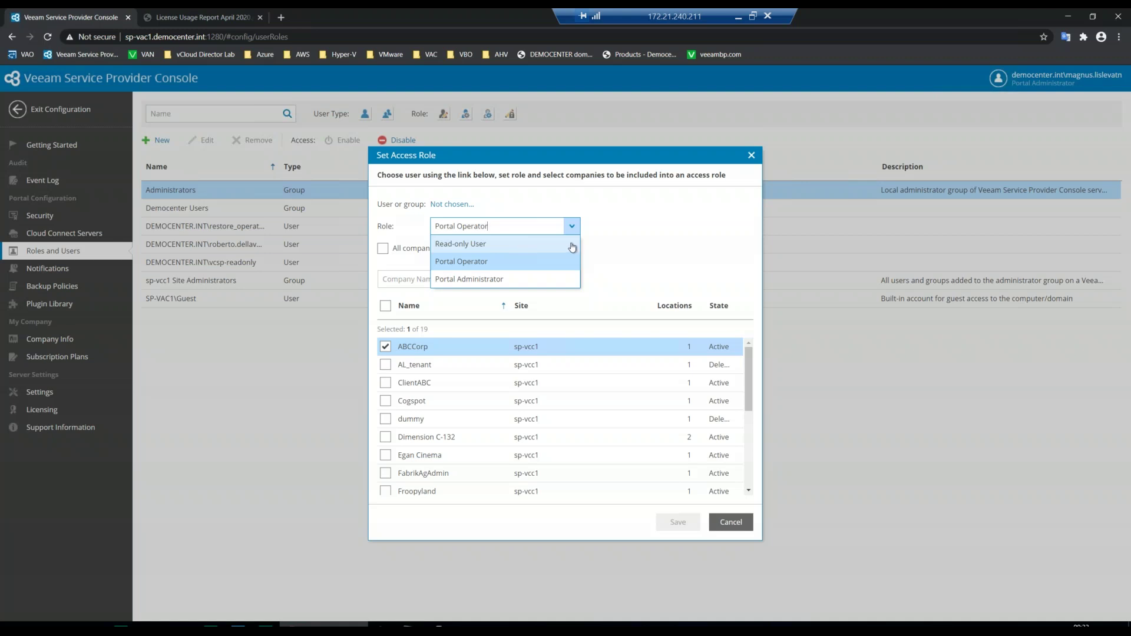
pyautogui.click(583, 246)
pyautogui.click(382, 249)
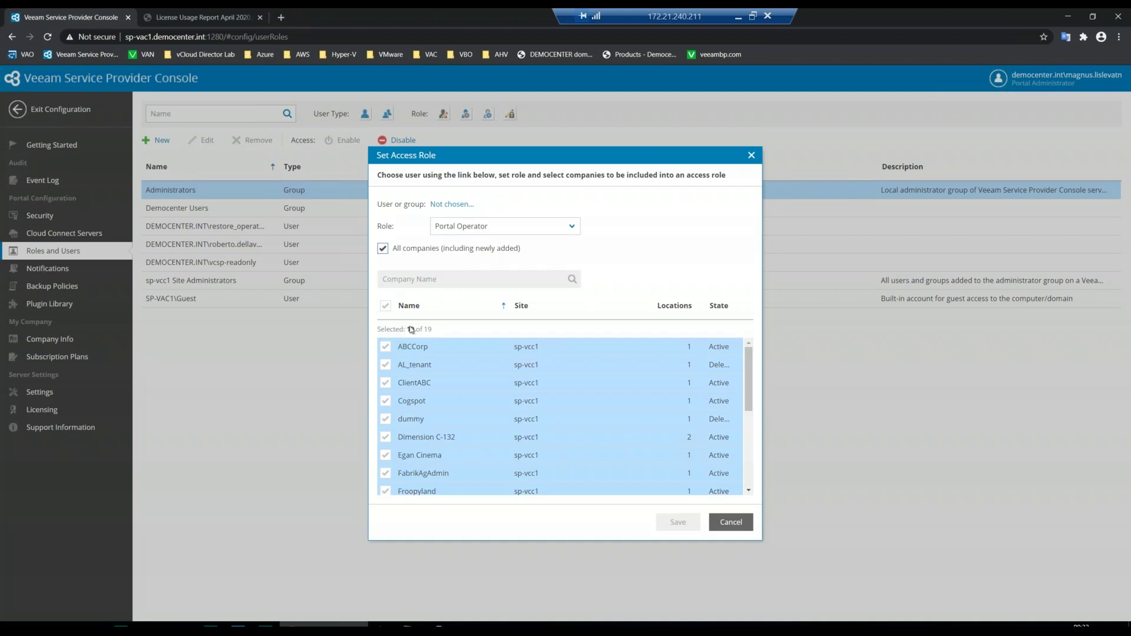
pyautogui.click(570, 228)
pyautogui.click(498, 280)
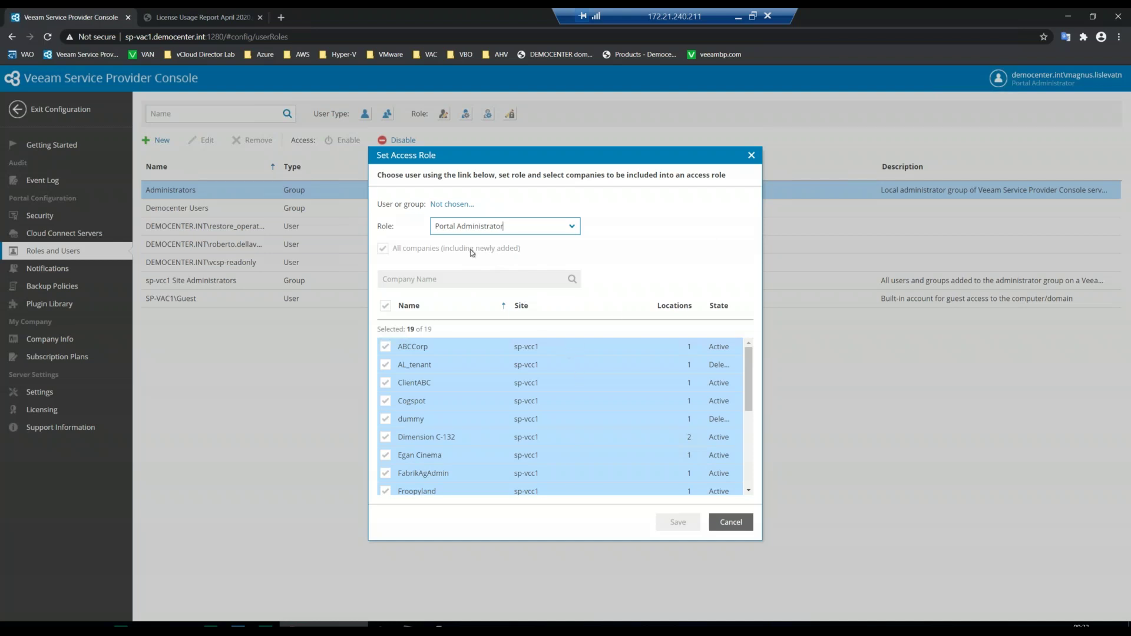
pyautogui.click(731, 522)
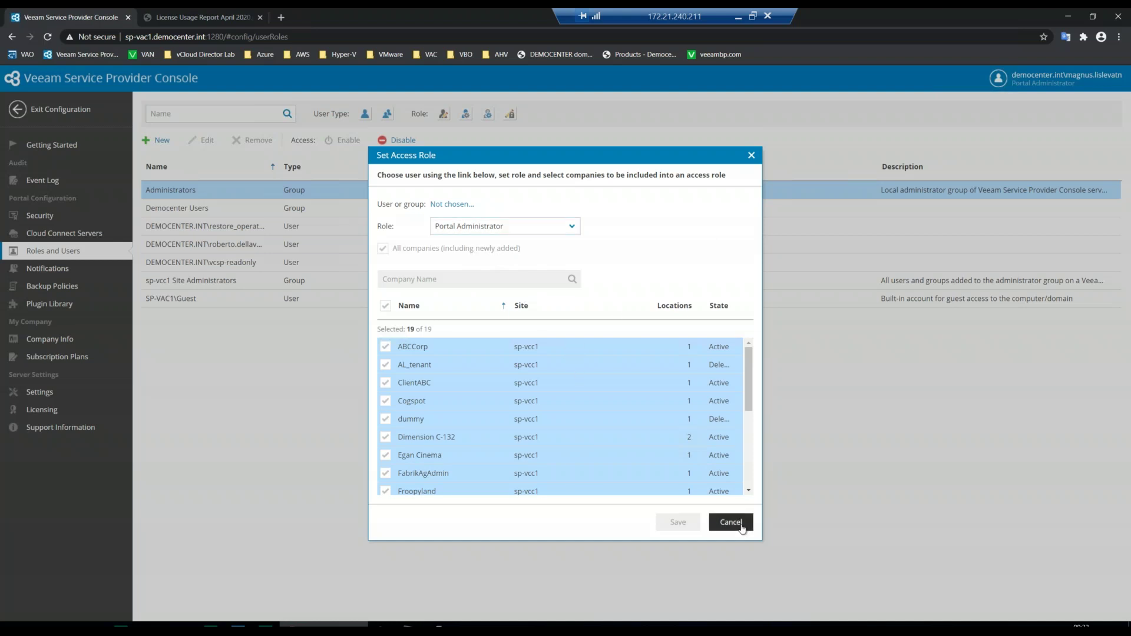
# - Show the Licensing dashboard: license valid for 354 days, with console agent and Cloud Connect usage
pyautogui.click(43, 413)
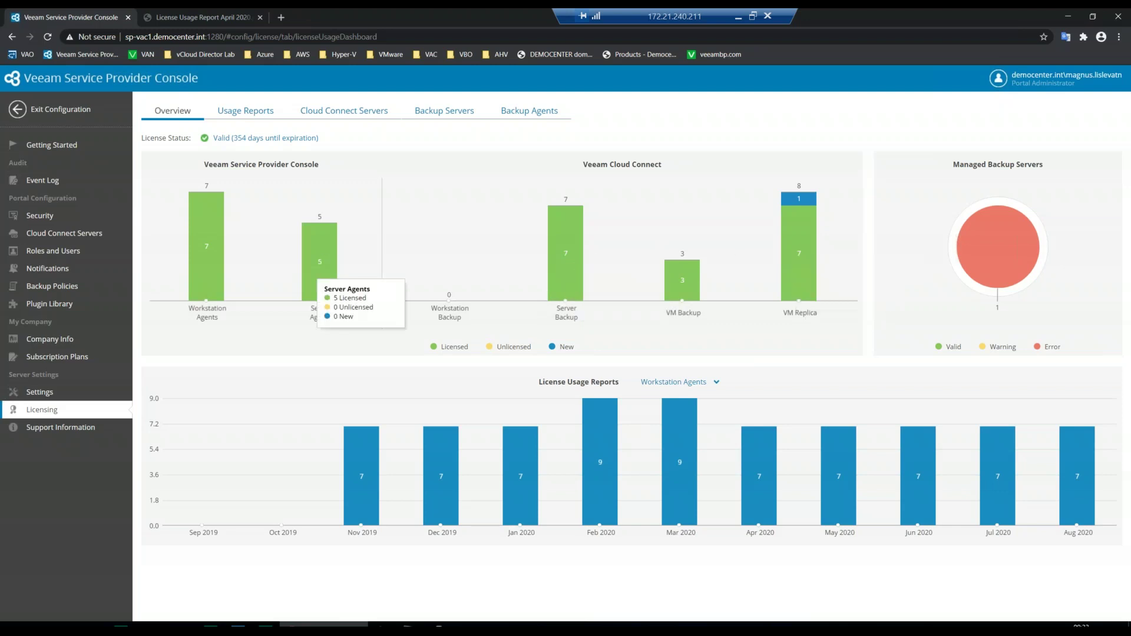
# - Download the License Usage Report August 2020 from Usage Reports and open the PDF
pyautogui.click(244, 112)
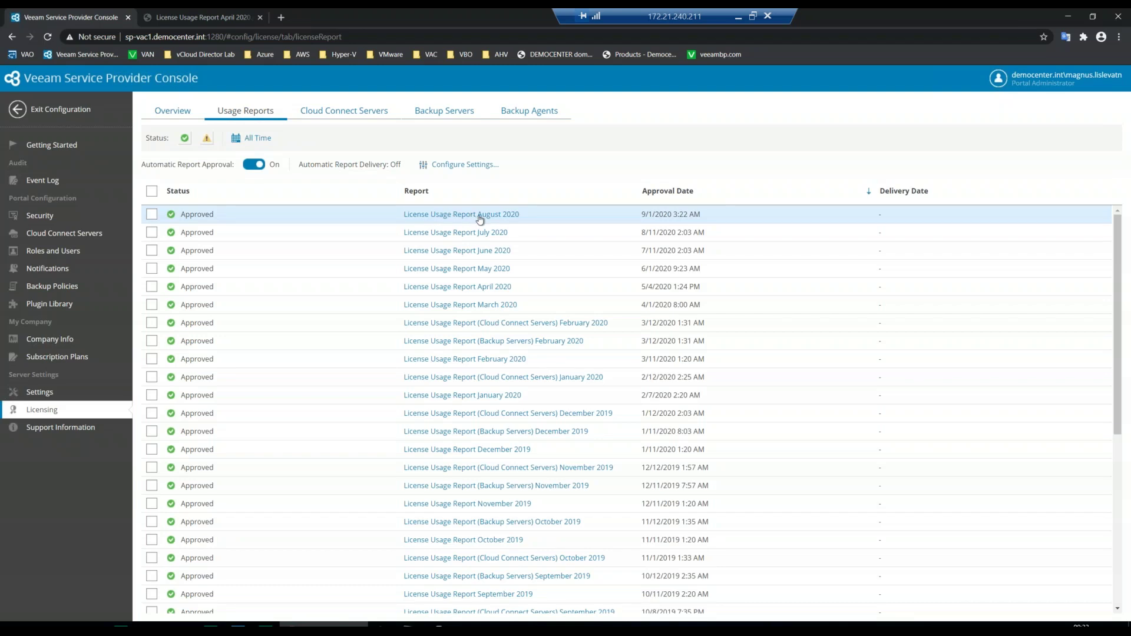
pyautogui.click(480, 218)
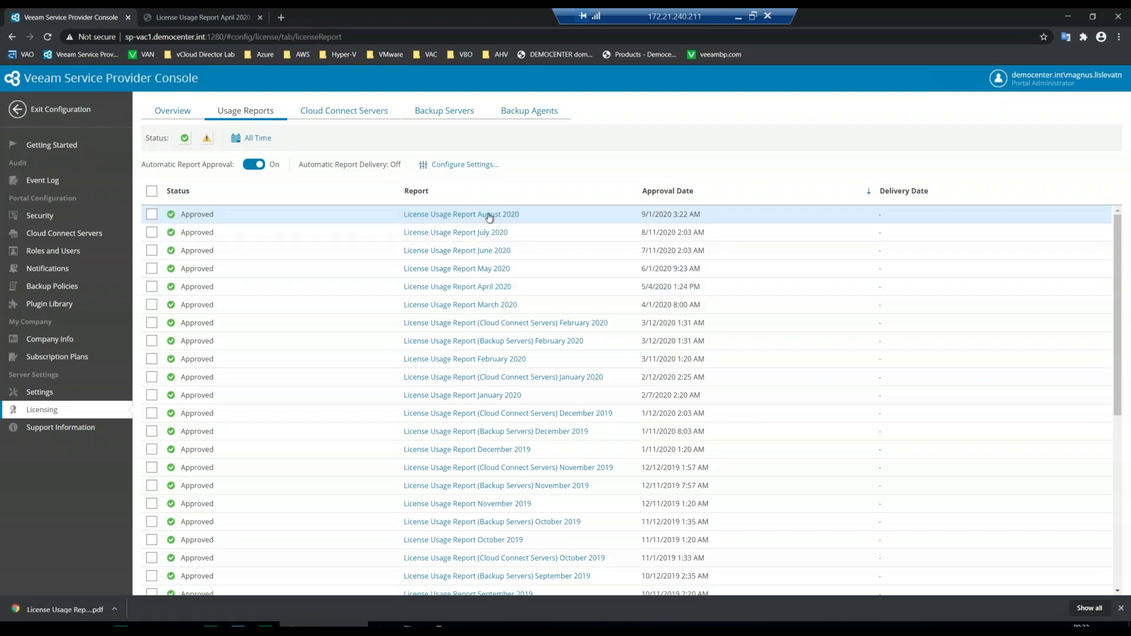
pyautogui.click(56, 613)
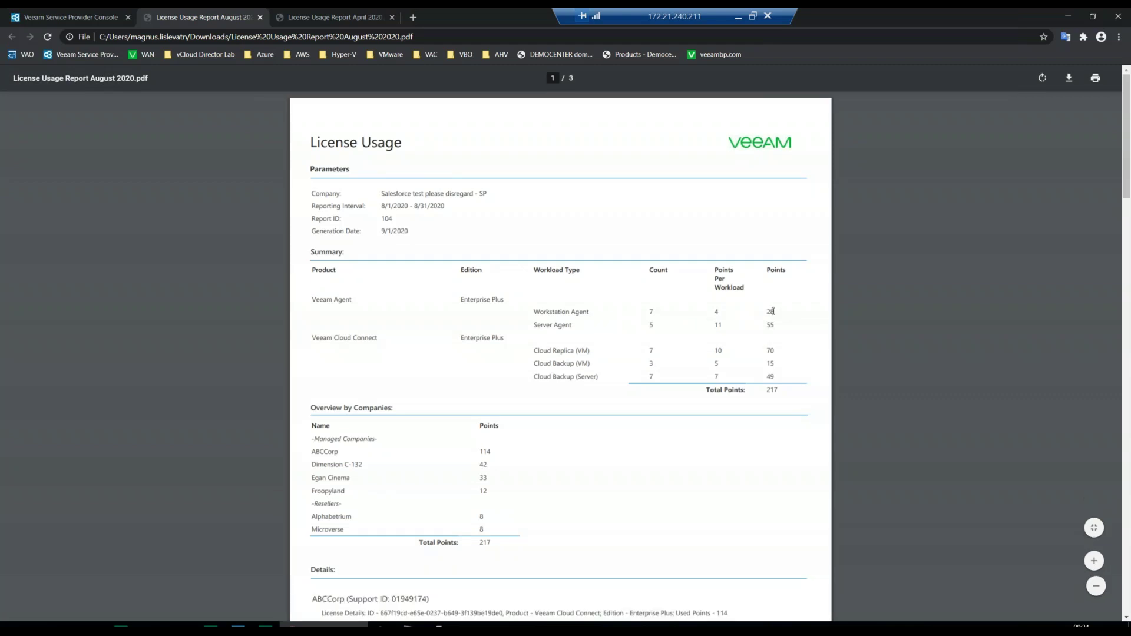
pyautogui.doubleClick(771, 311)
pyautogui.moveTo(768, 313); pyautogui.dragTo(777, 315)
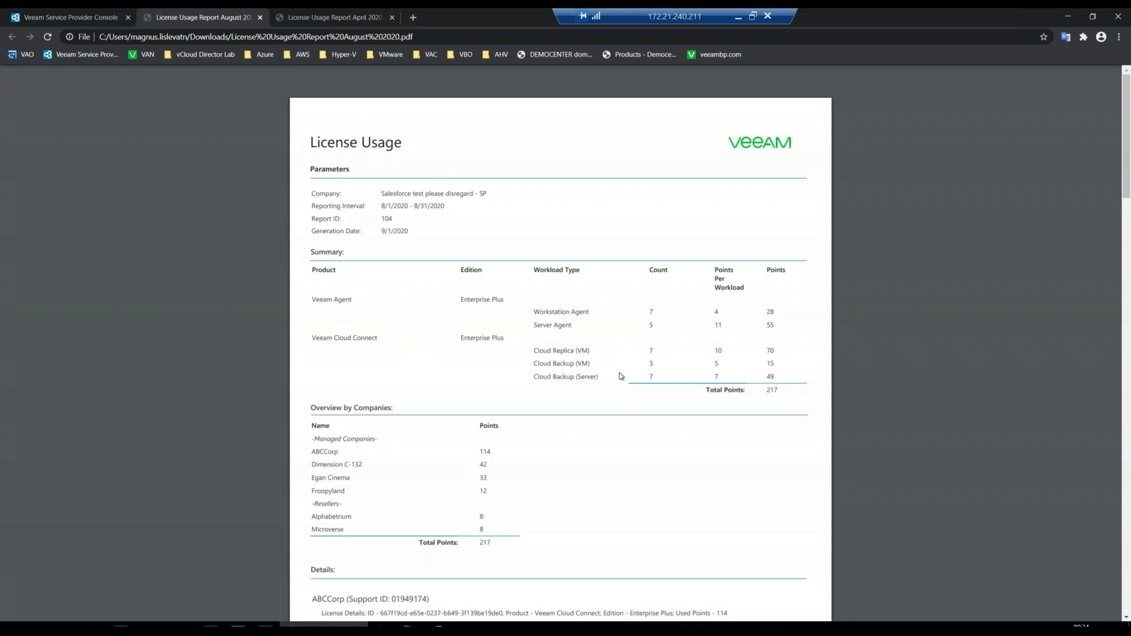
# - Back in the console, try the automatic report delivery options and recipients, then close without enabling
pyautogui.click(52, 18)
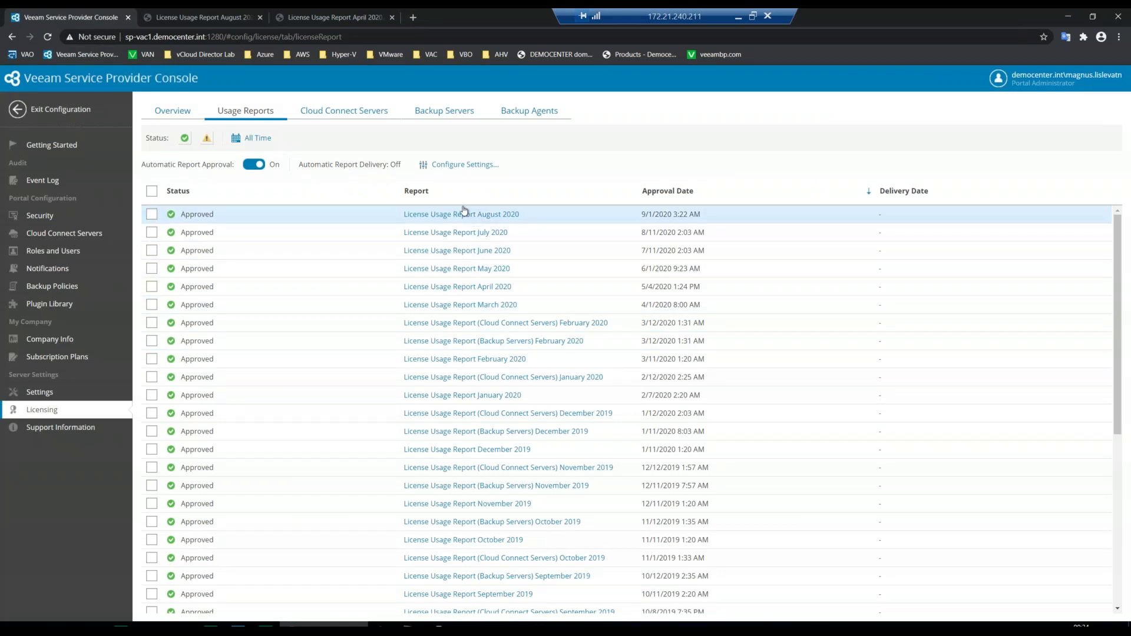
pyautogui.click(455, 169)
pyautogui.click(521, 317)
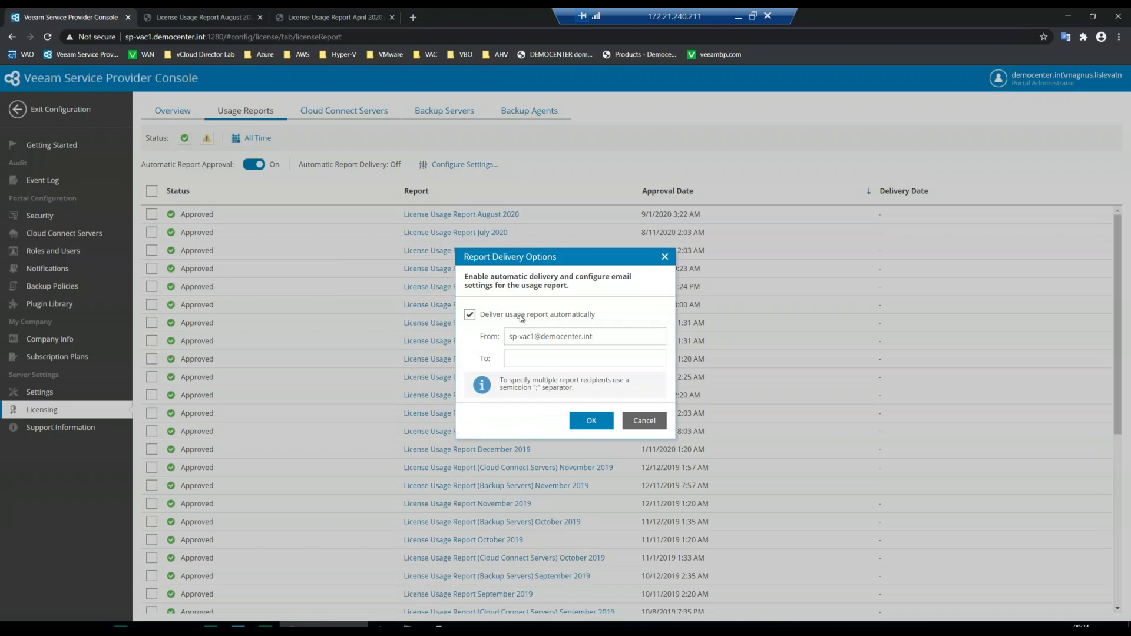
pyautogui.click(551, 354)
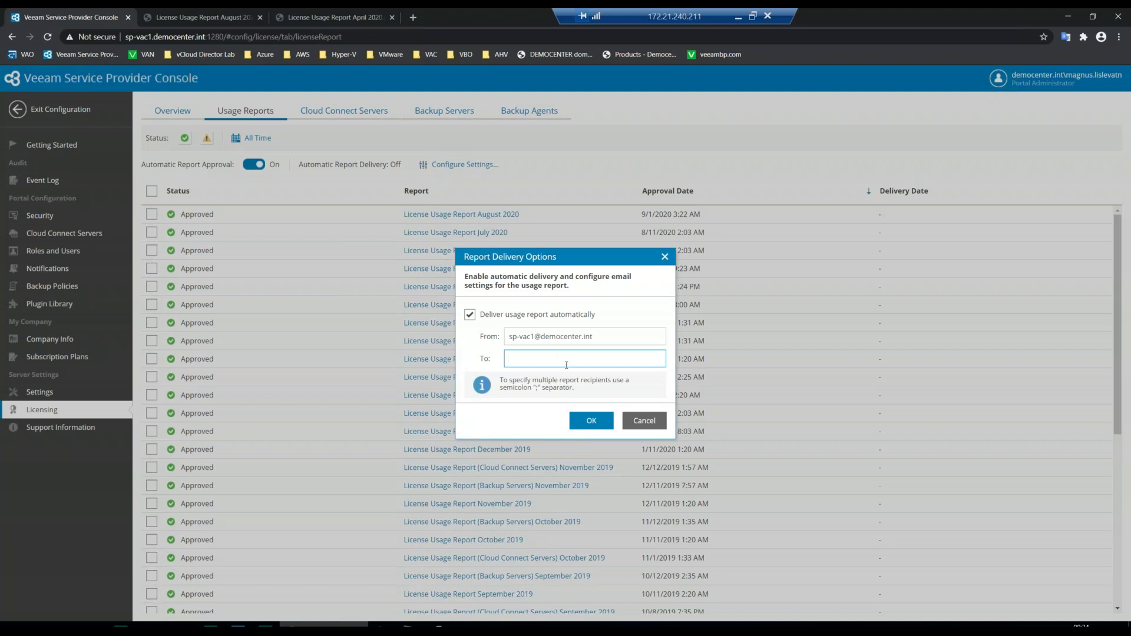
pyautogui.click(644, 420)
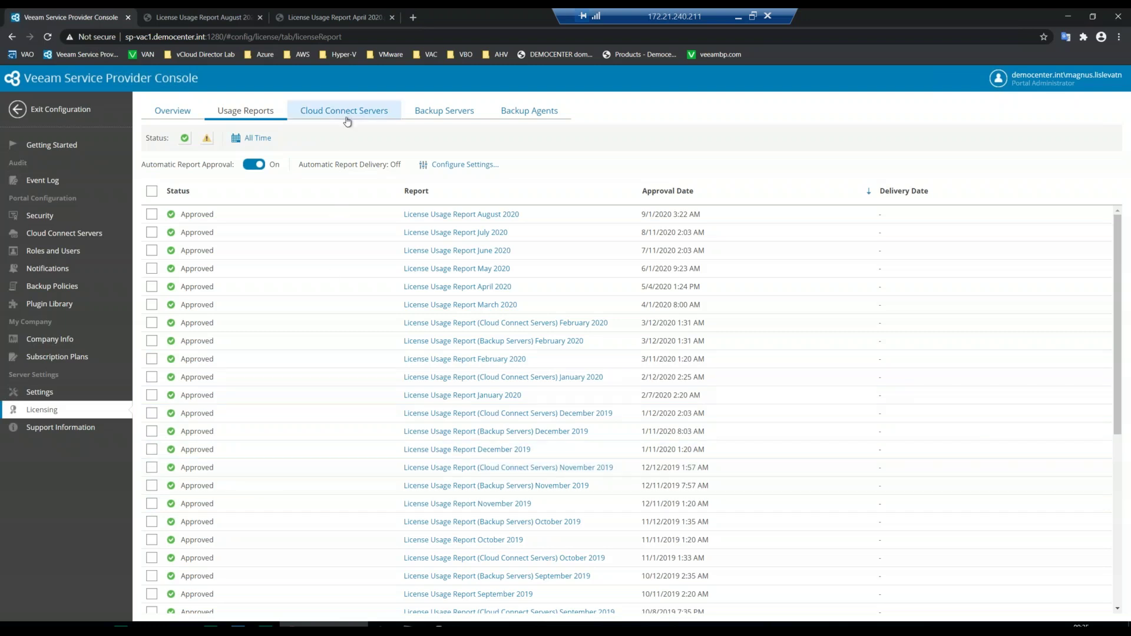
# - Glance at Cloud Connect server licenses, return to Usage Reports, then show the nine Subscription Plans
pyautogui.click(365, 117)
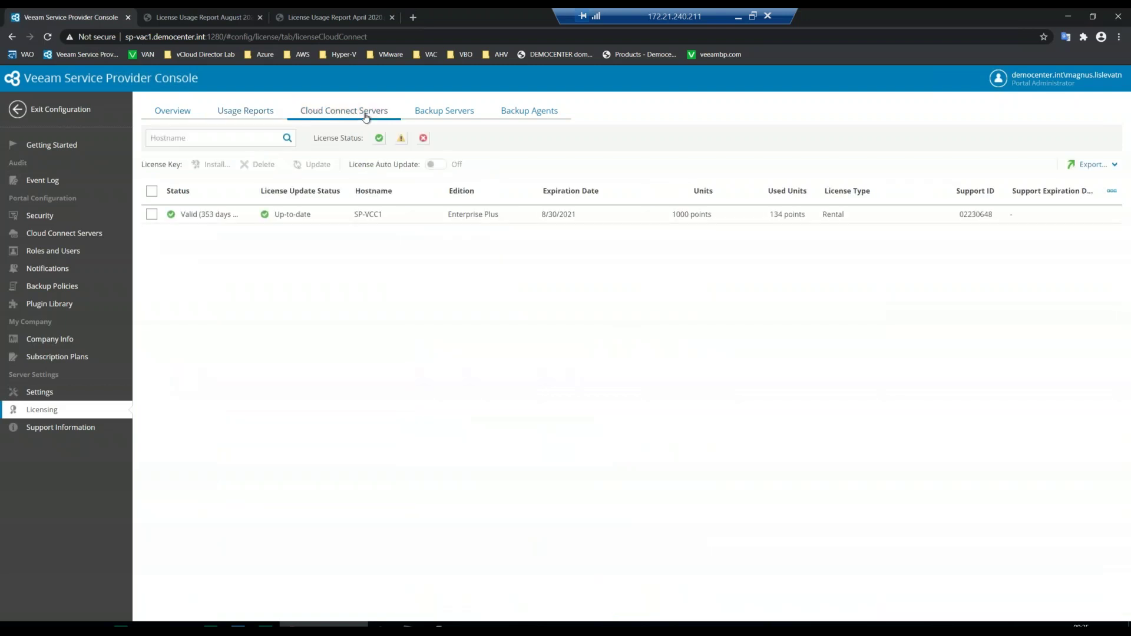
pyautogui.click(256, 112)
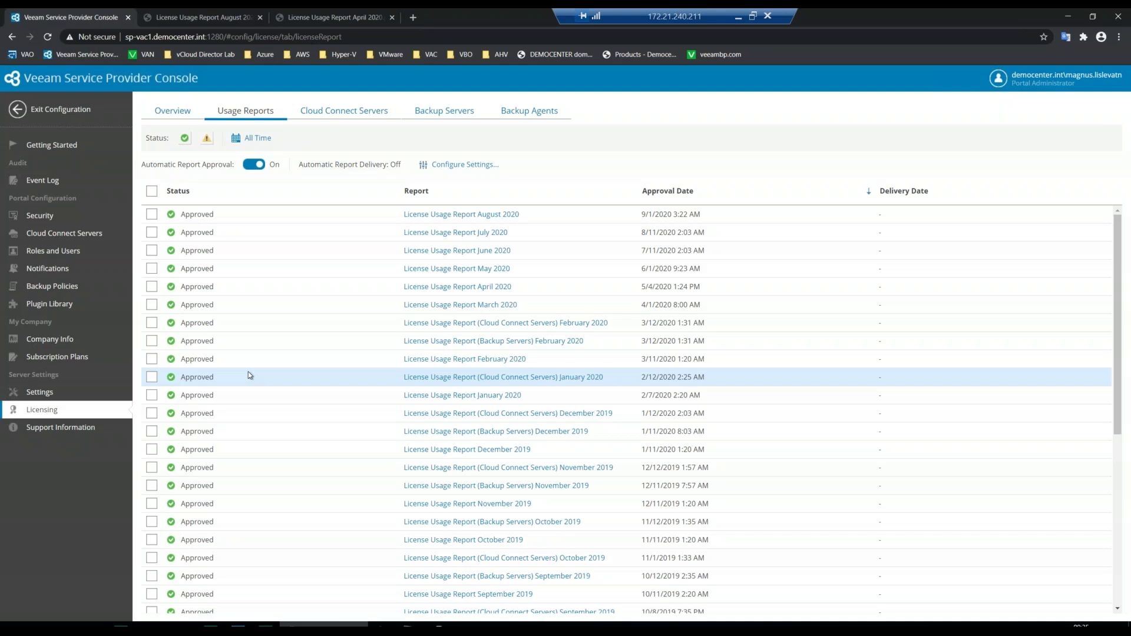
pyautogui.click(57, 357)
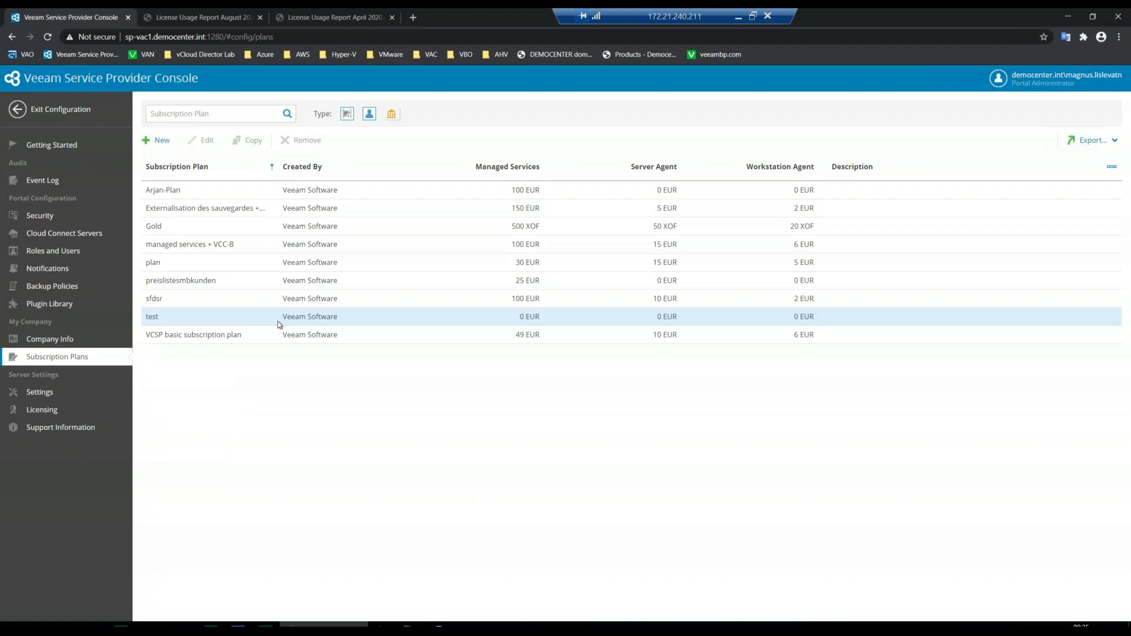
pyautogui.click(245, 189)
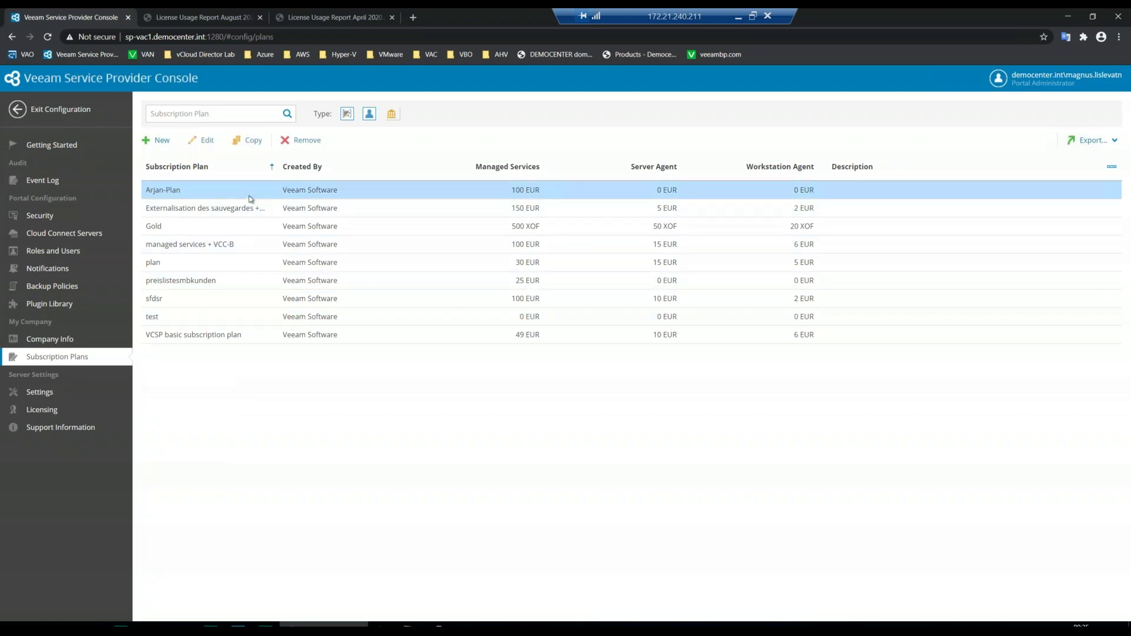
pyautogui.click(206, 142)
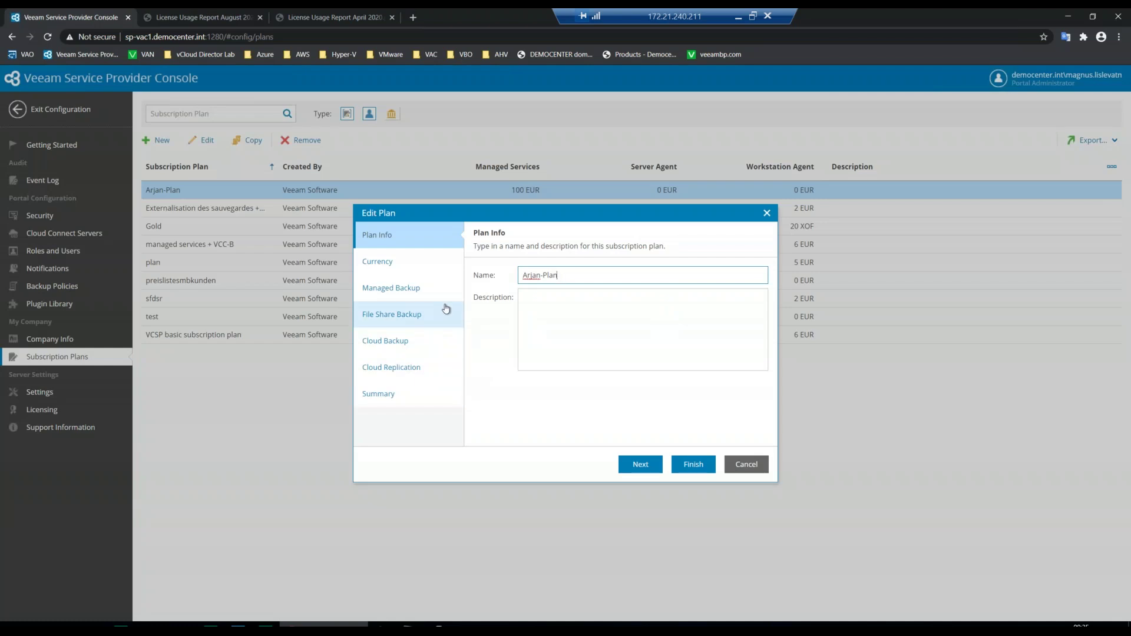
pyautogui.click(380, 261)
pyautogui.click(400, 289)
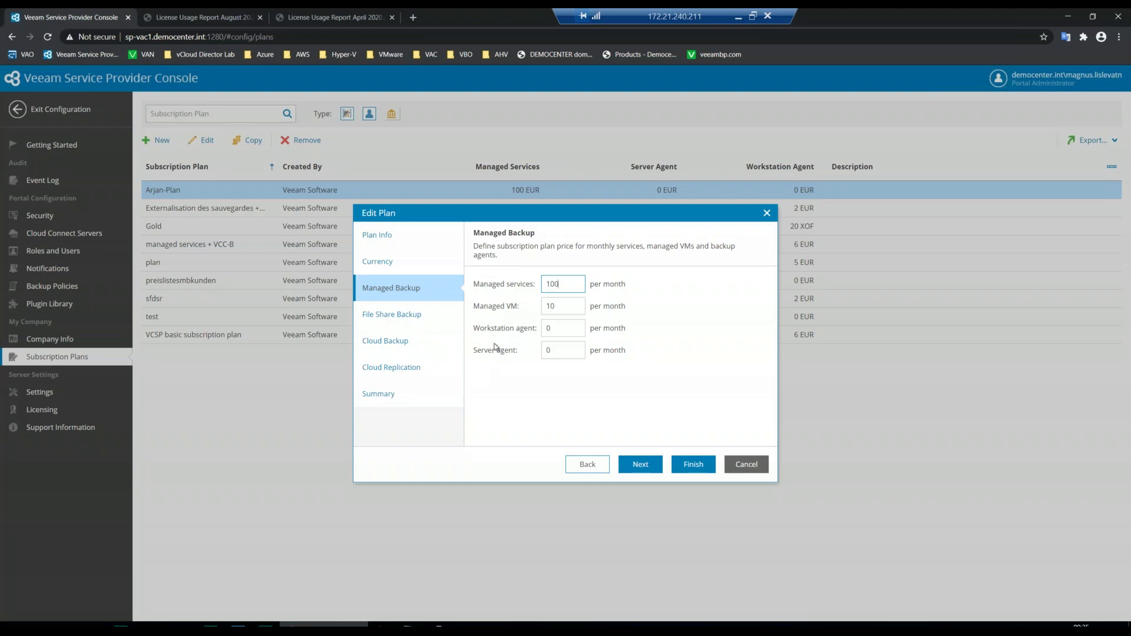
pyautogui.click(398, 316)
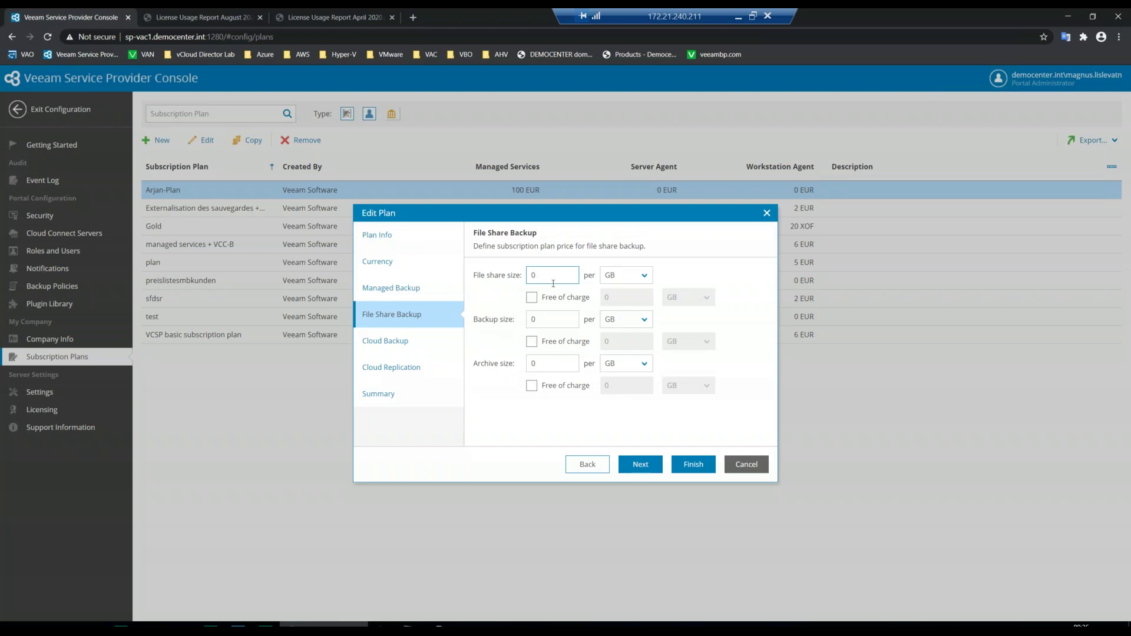
pyautogui.click(407, 351)
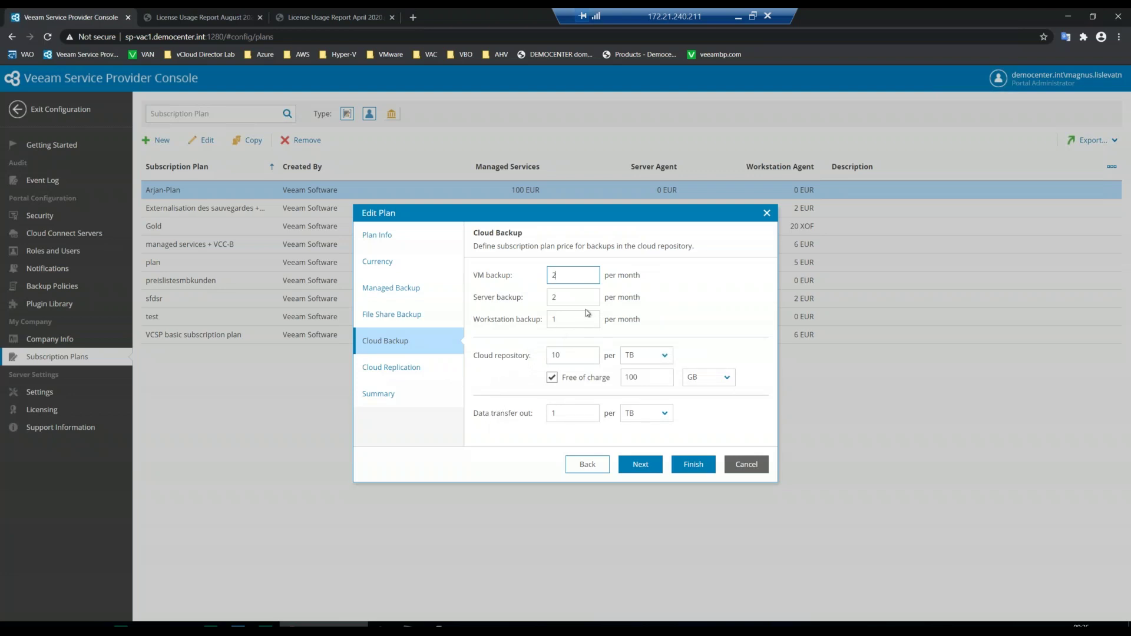
pyautogui.click(407, 369)
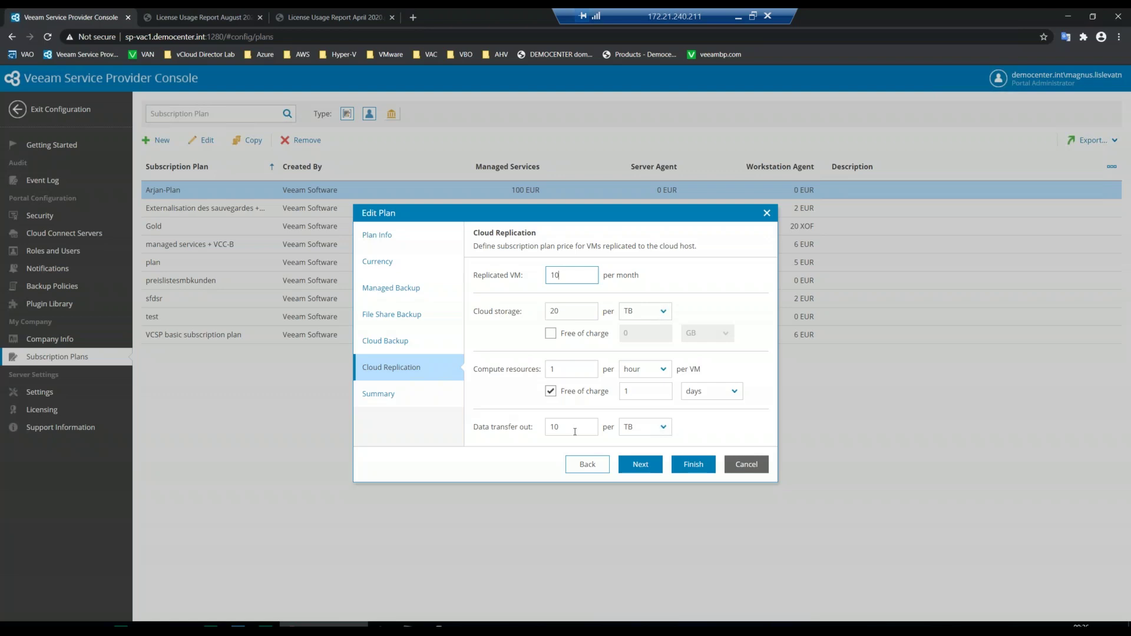
pyautogui.click(583, 430)
pyautogui.doubleClick(546, 422)
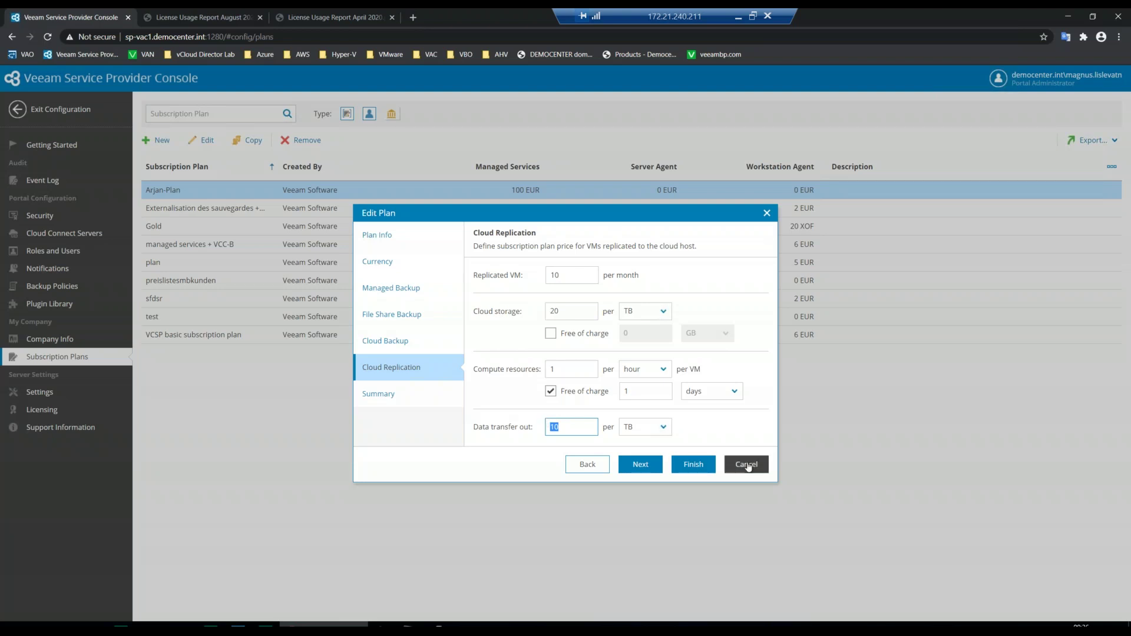
pyautogui.click(747, 467)
pyautogui.click(593, 370)
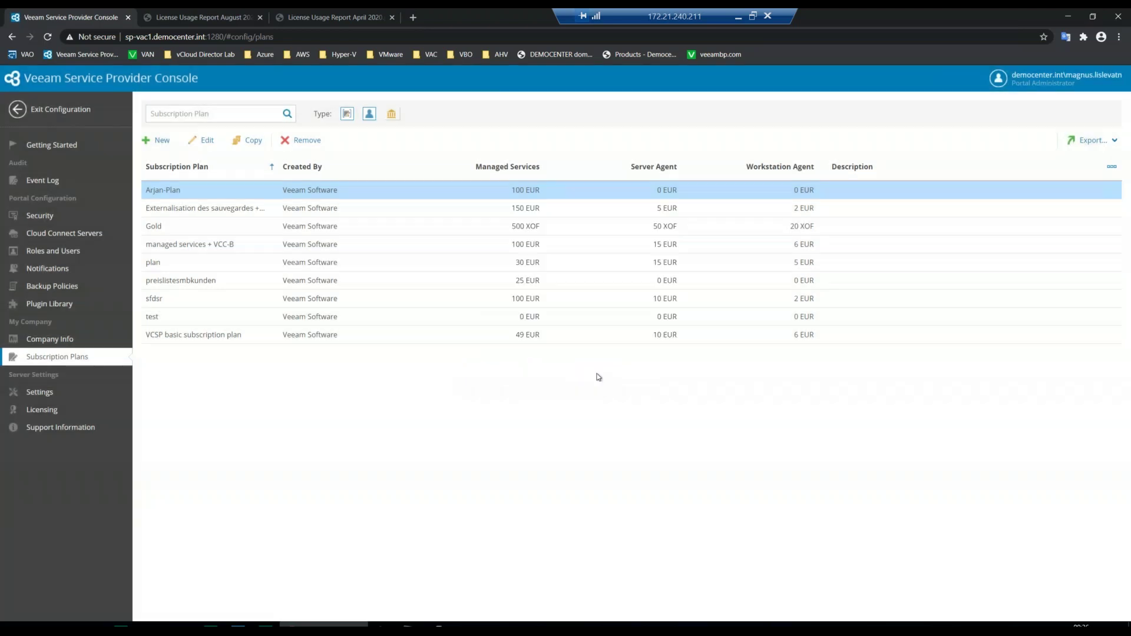
# - Exit configuration, go to the Resellers list, and select the Alphabetrium reseller
pyautogui.click(41, 108)
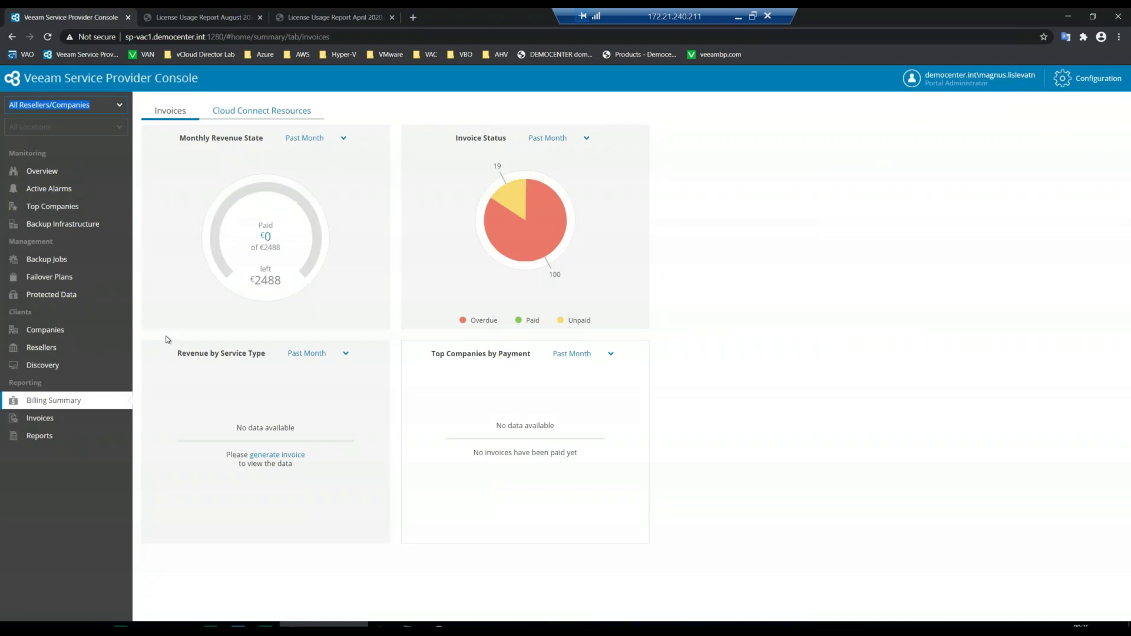
pyautogui.click(51, 346)
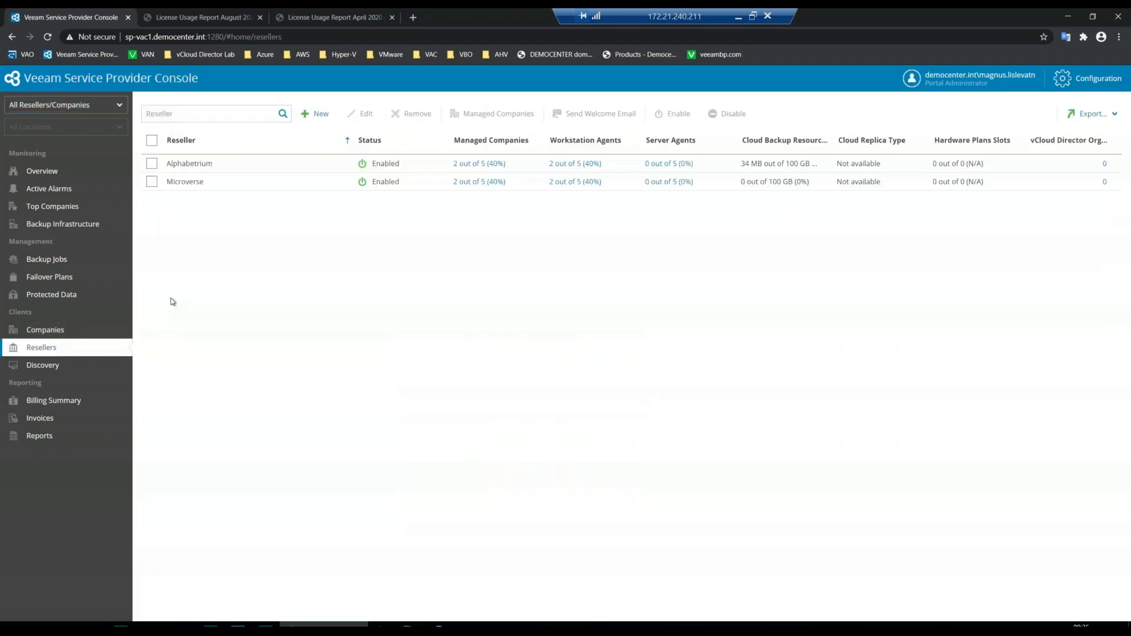
pyautogui.click(293, 165)
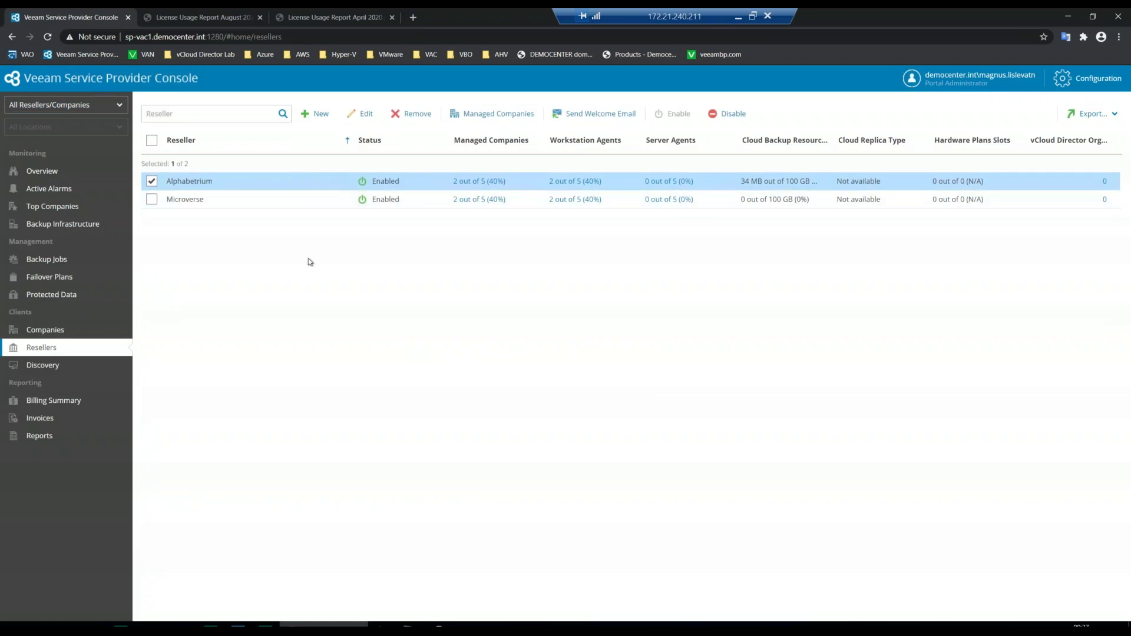
# - Start a New Reseller wizard with reseller name 'test', then cancel it
pyautogui.click(322, 113)
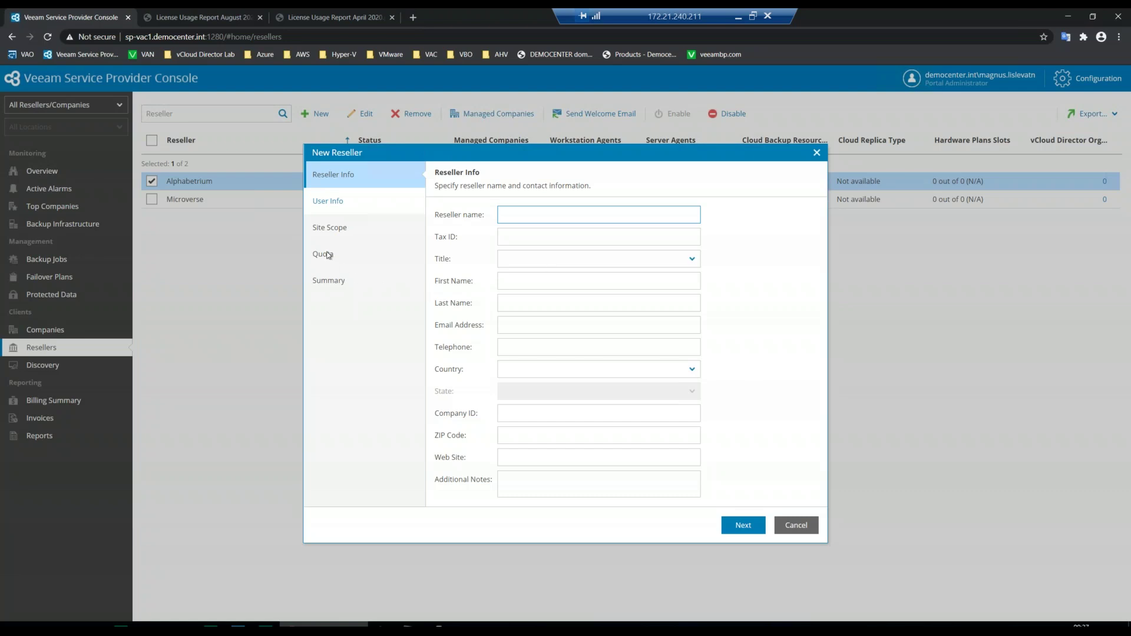
pyautogui.click(741, 524)
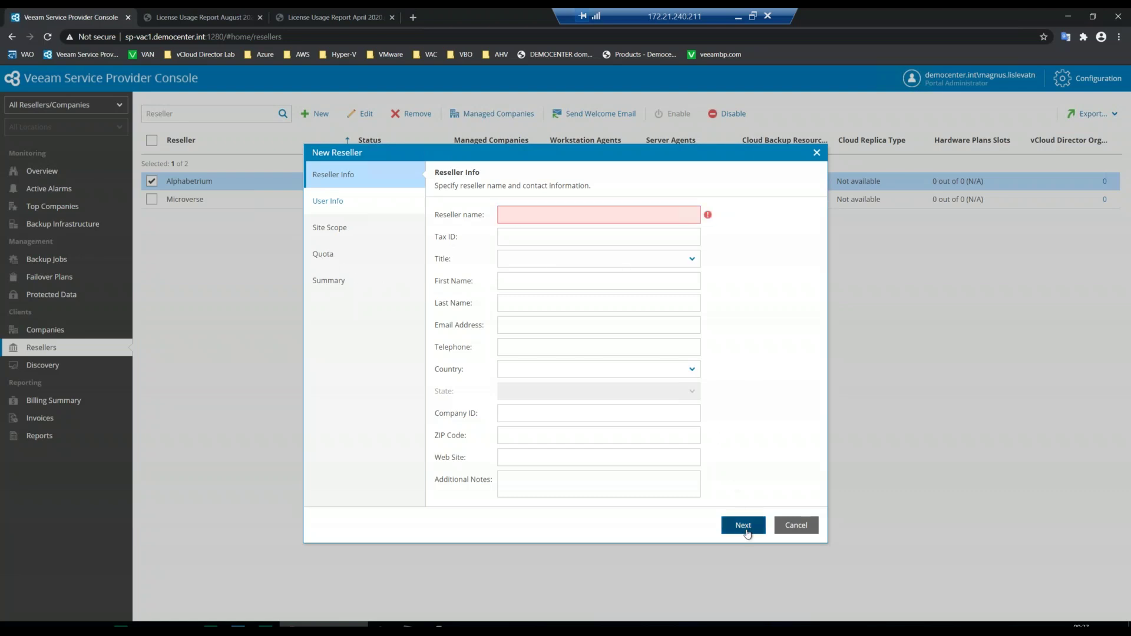
pyautogui.write('test')
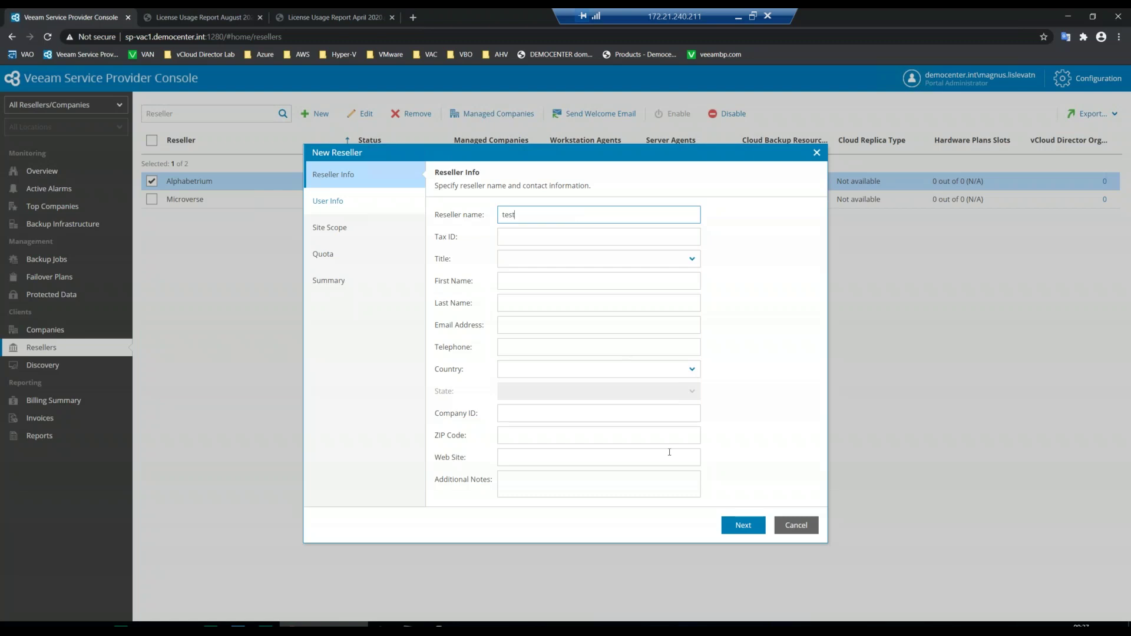
pyautogui.click(741, 524)
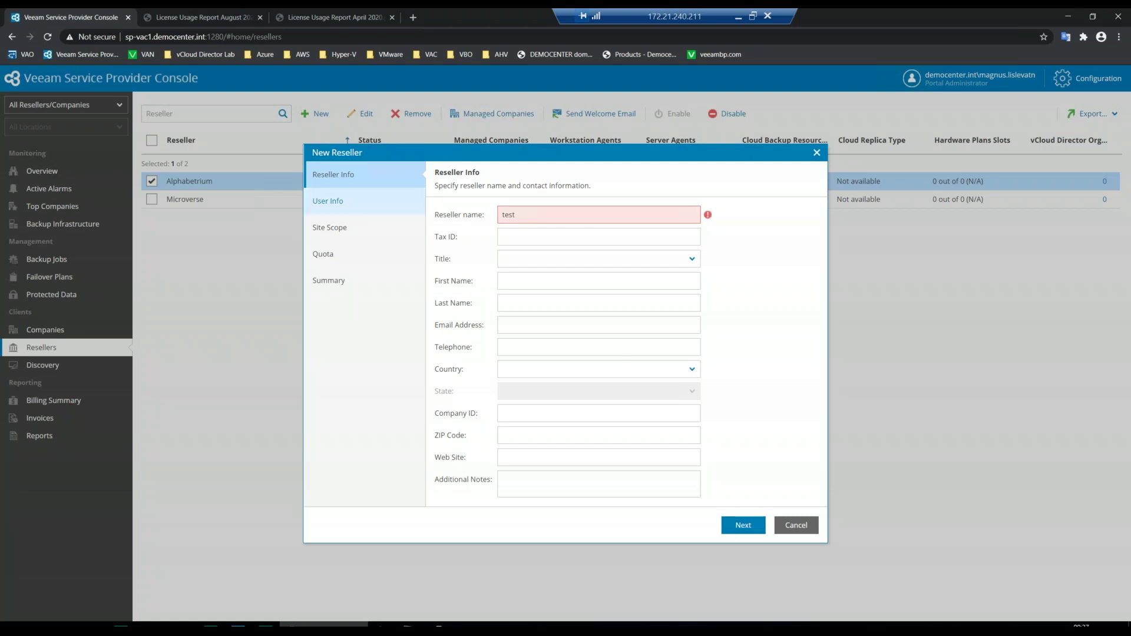
pyautogui.click(795, 532)
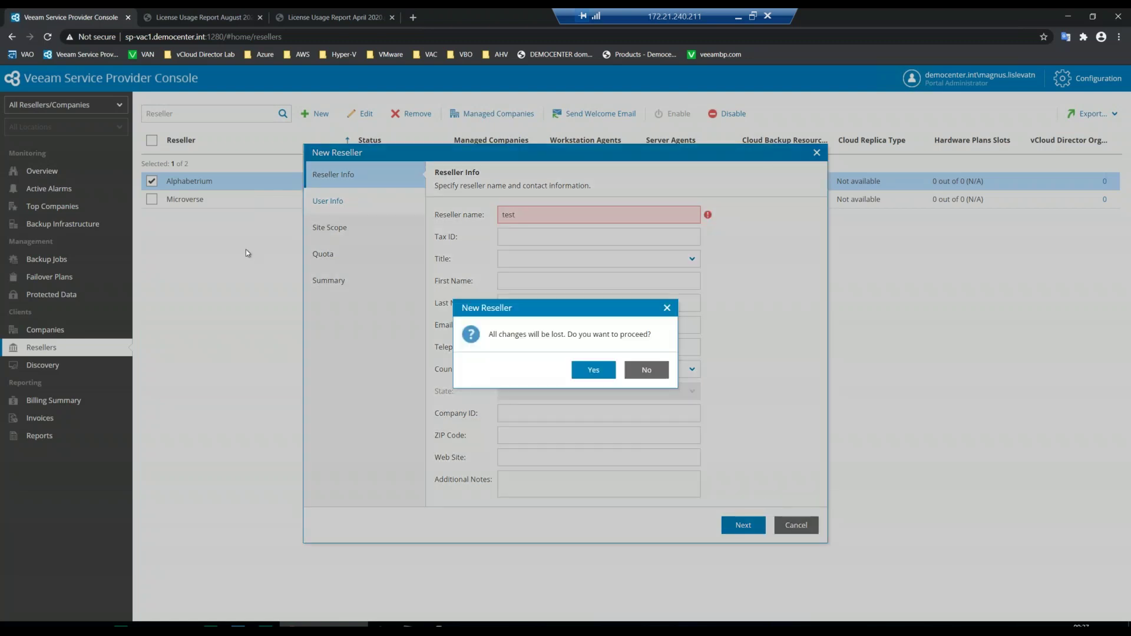
# - Discard the new reseller and open Alphabetrium's quota settings for editing
pyautogui.click(593, 372)
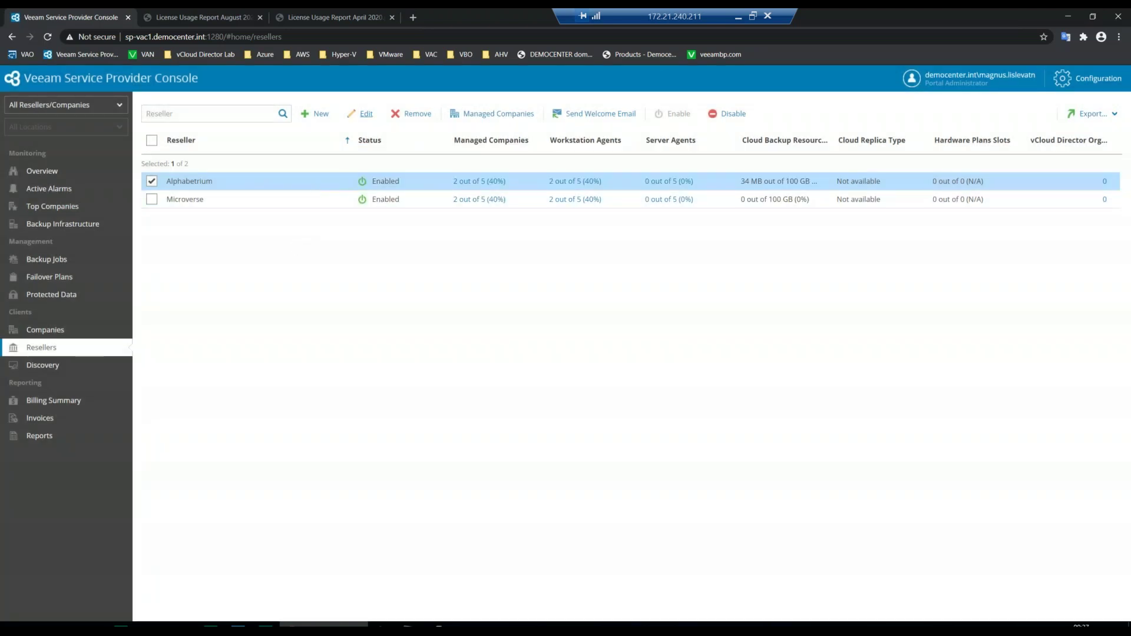
pyautogui.click(366, 114)
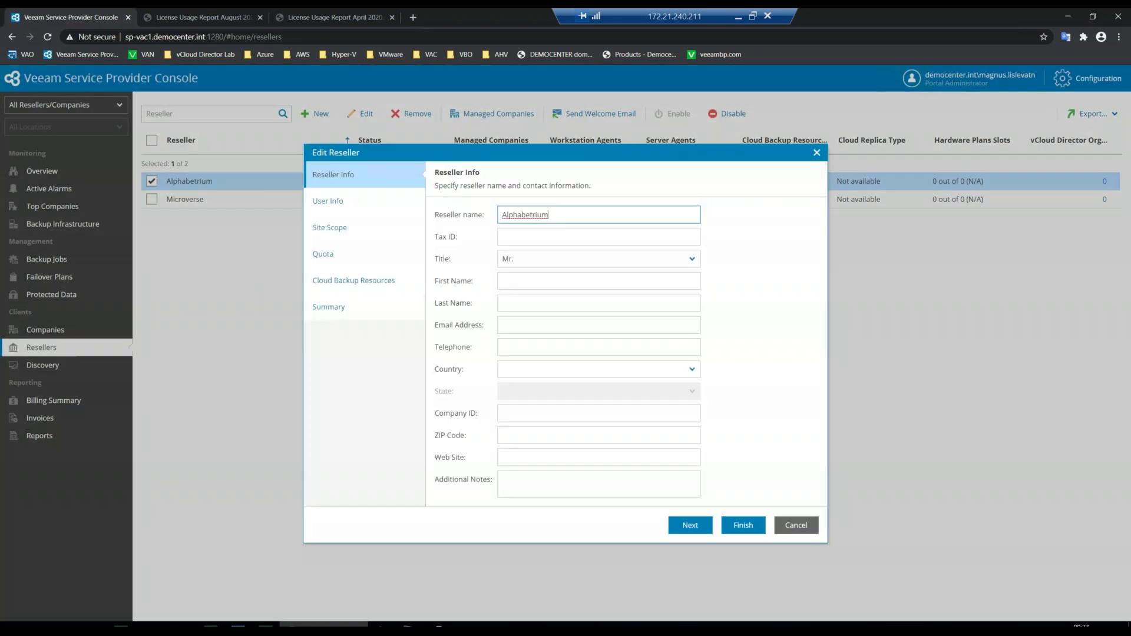
pyautogui.click(335, 253)
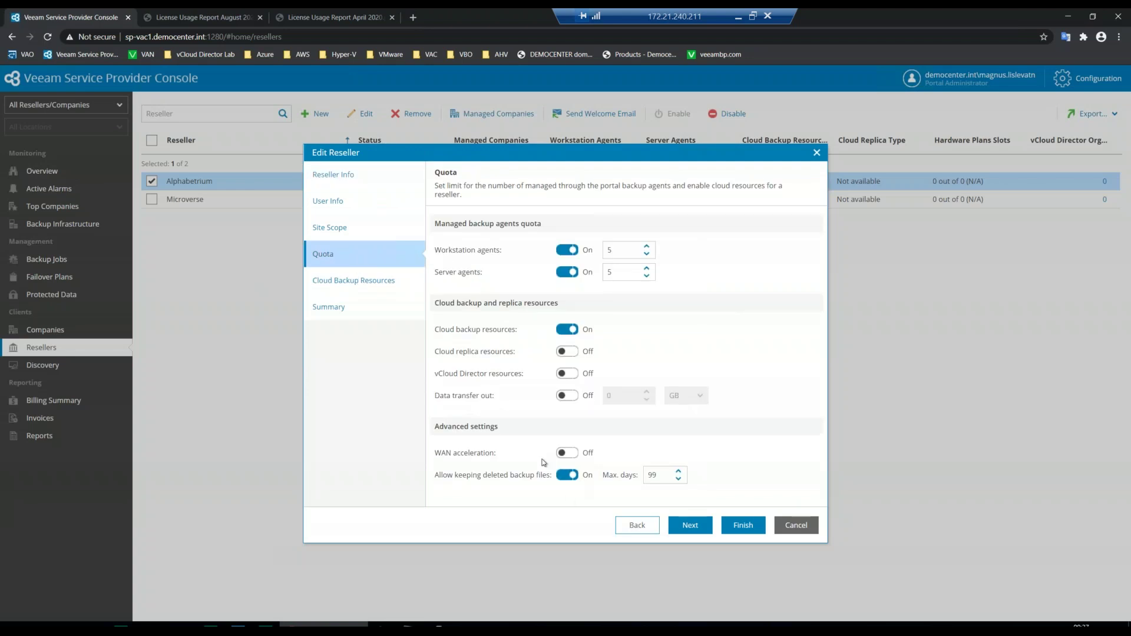
# - Toggle WAN acceleration on and back off, then discard the unsaved reseller edits
pyautogui.click(566, 452)
pyautogui.click(571, 453)
pyautogui.click(801, 526)
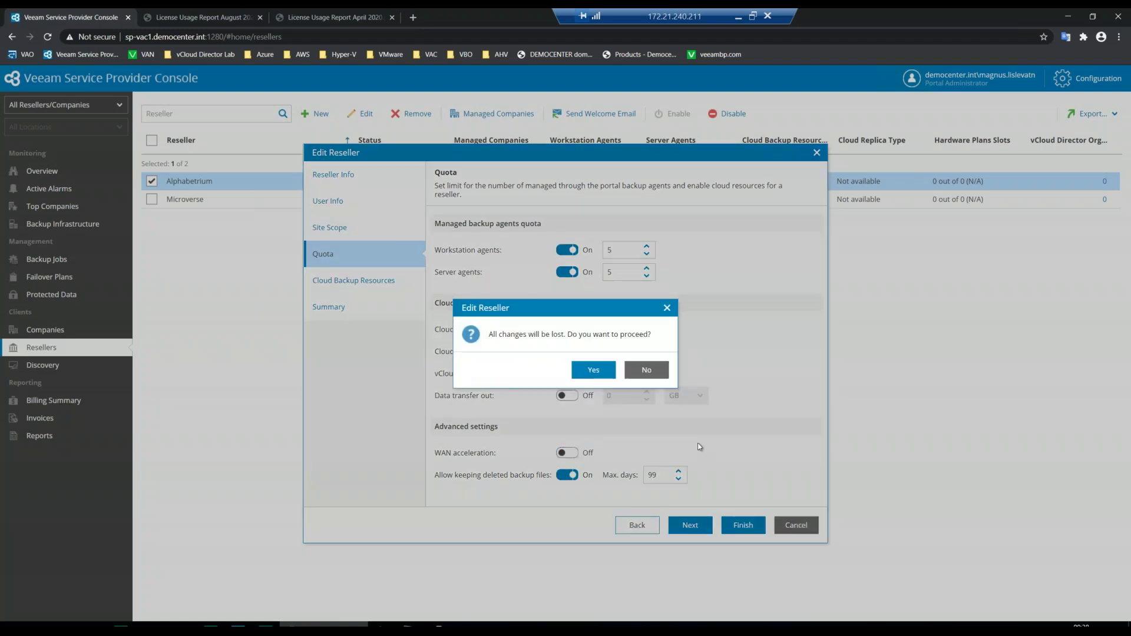
pyautogui.click(593, 370)
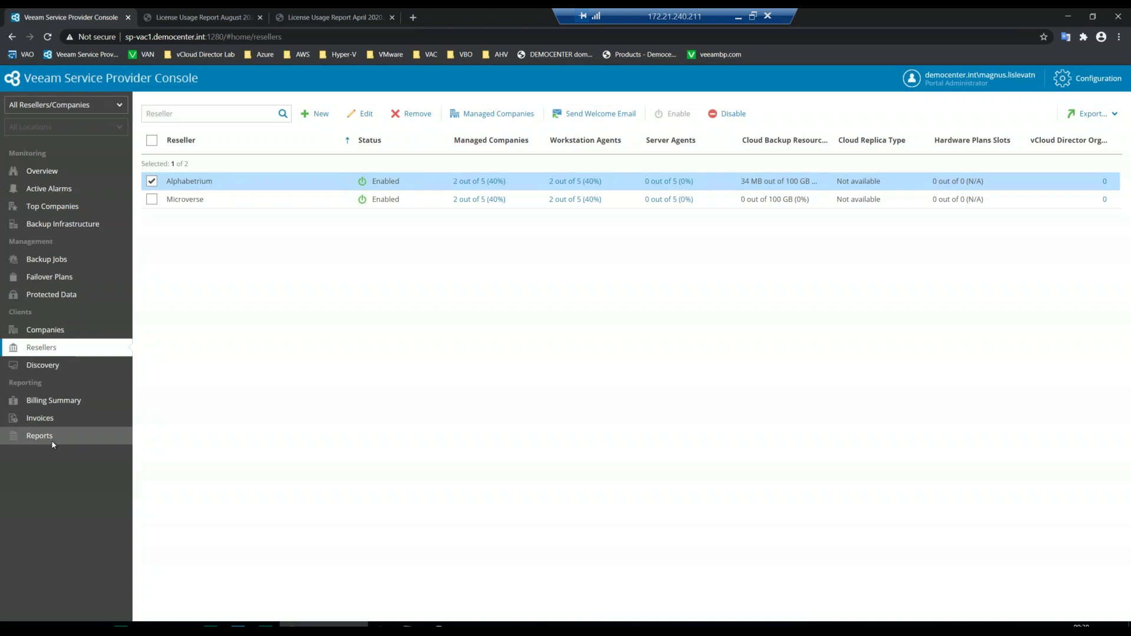
# - Open Billing Summary and set the Monthly Revenue and Invoice Status charts to Past Year
pyautogui.click(39, 436)
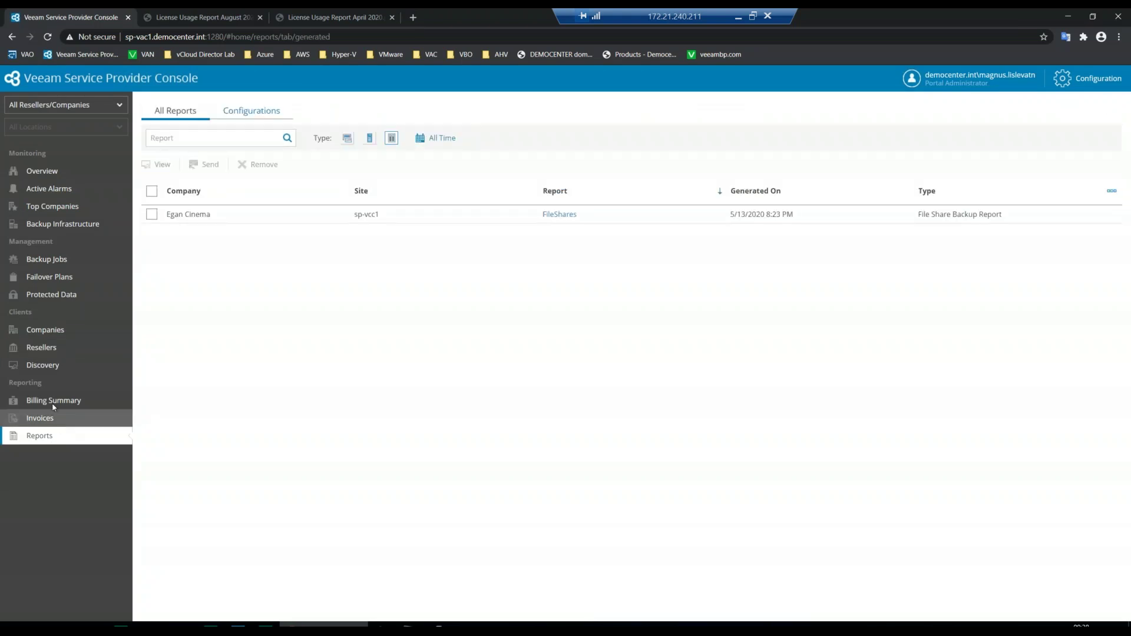
pyautogui.click(53, 401)
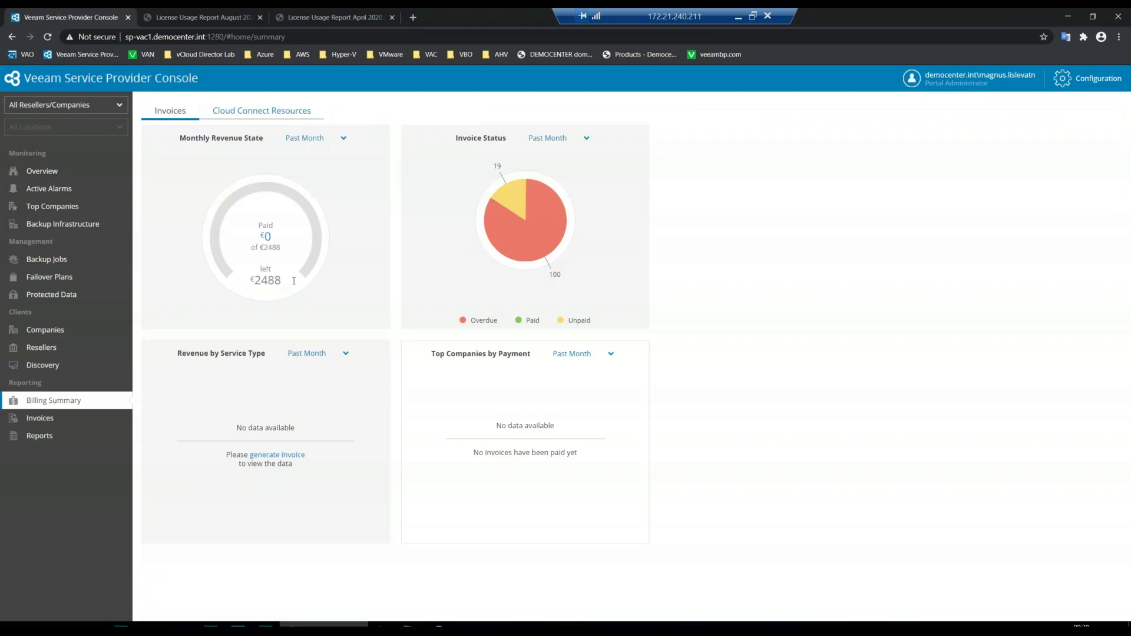
pyautogui.click(344, 141)
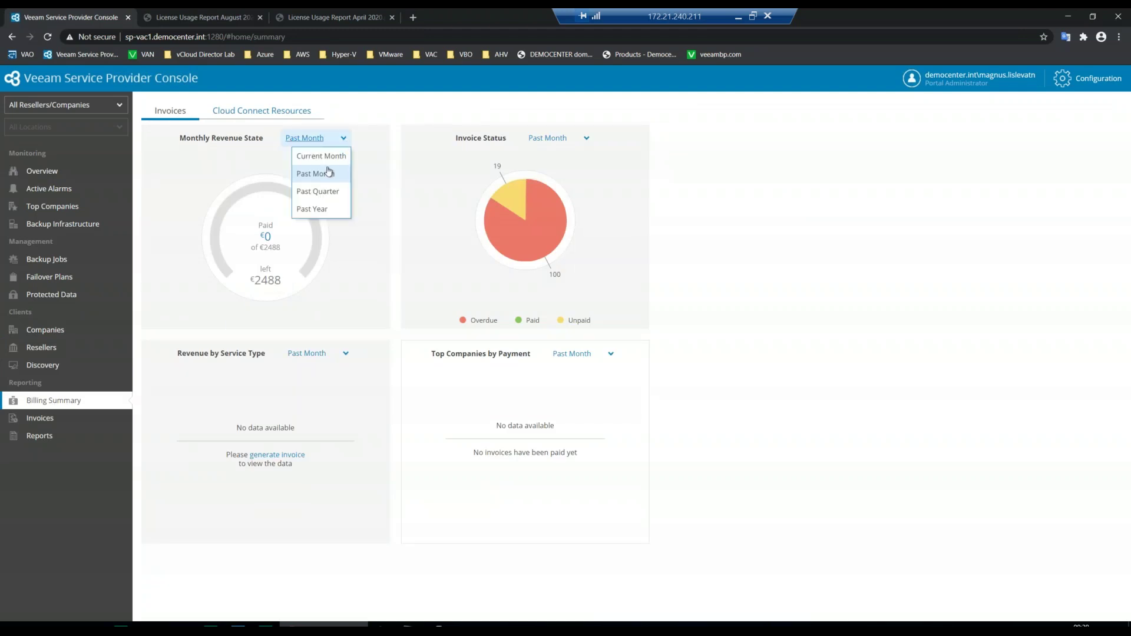
pyautogui.click(332, 210)
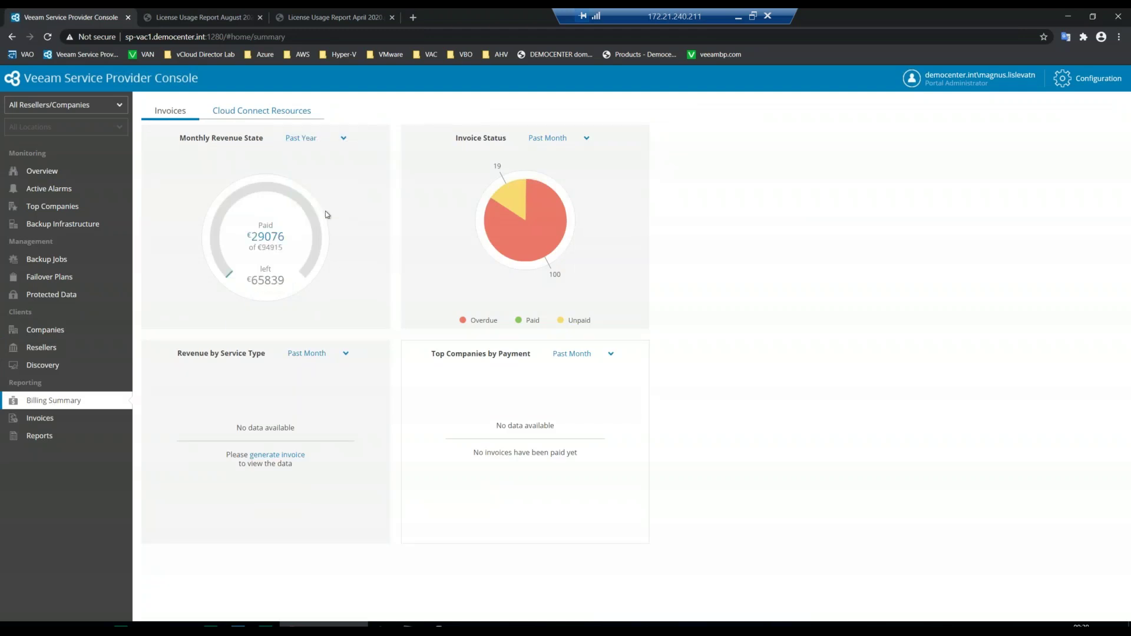
pyautogui.click(587, 139)
pyautogui.click(564, 208)
# - Set Revenue by Service Type and Top Paying Companies to Past Year, then return to Reports
pyautogui.click(345, 353)
pyautogui.click(320, 425)
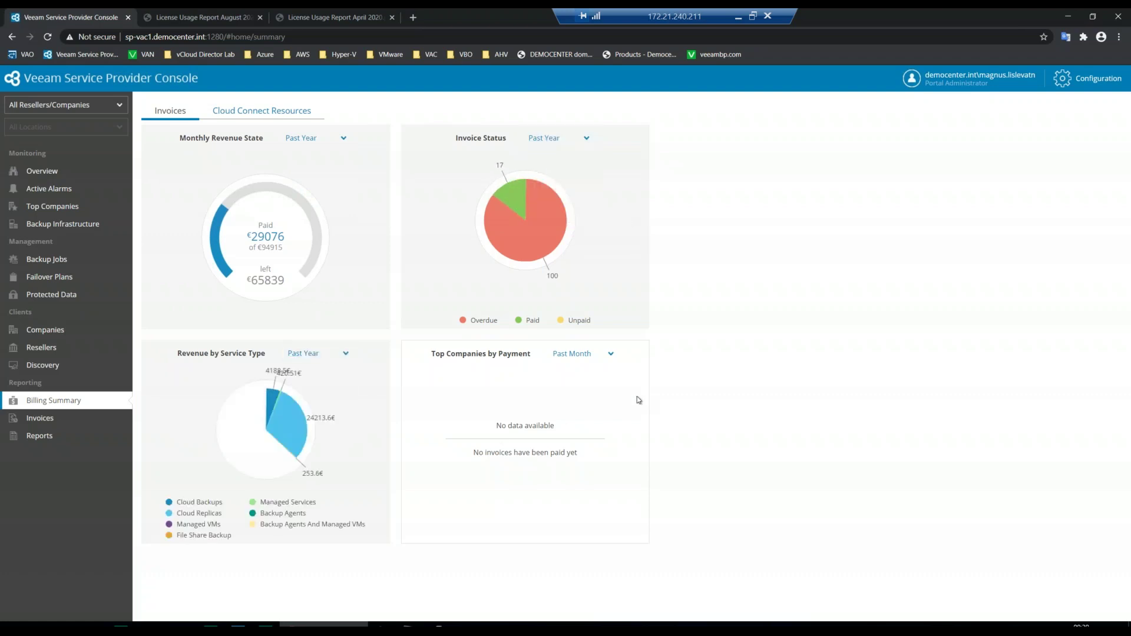
pyautogui.click(611, 353)
pyautogui.click(583, 431)
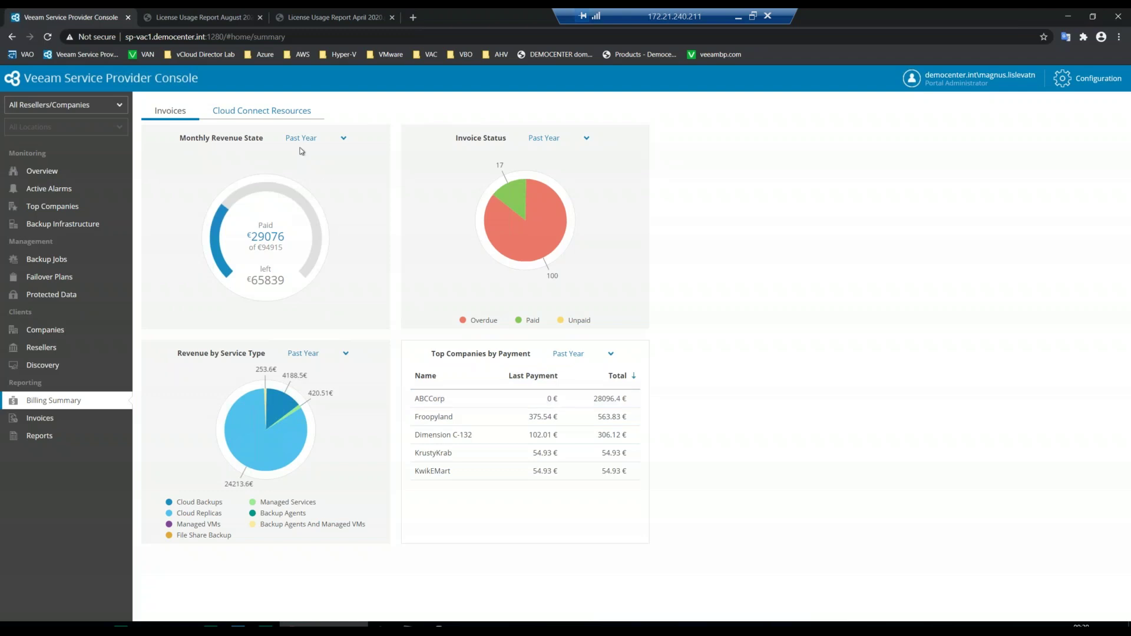
pyautogui.click(34, 436)
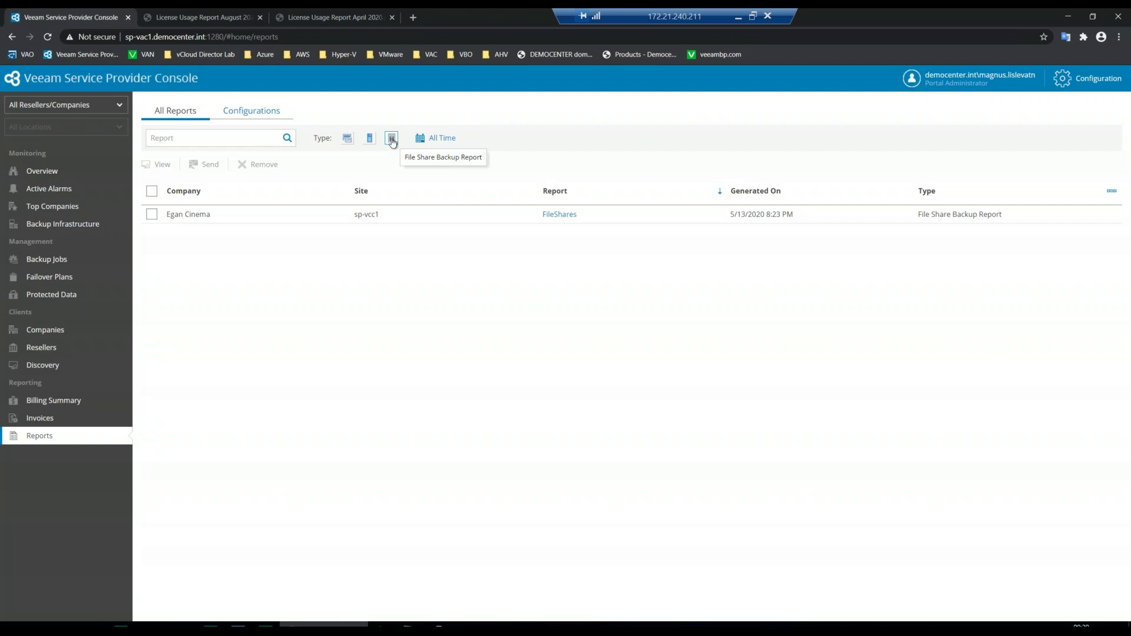
# - Select the Egan Cinema FileShares report and open the downloaded FileShares (5).pdf
pyautogui.click(266, 213)
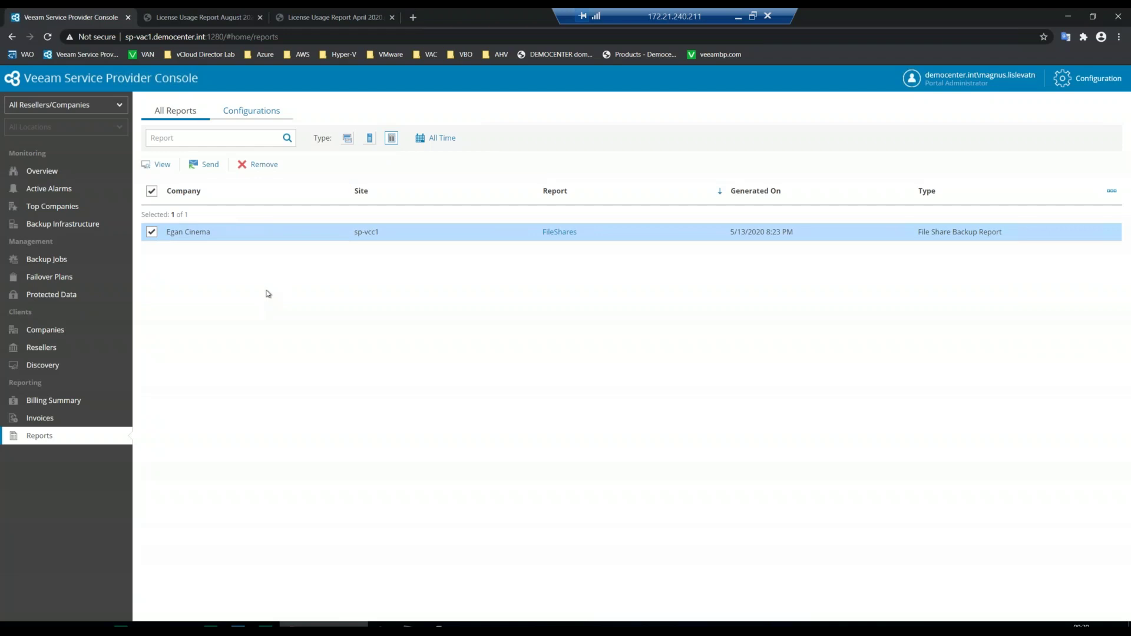
pyautogui.click(167, 167)
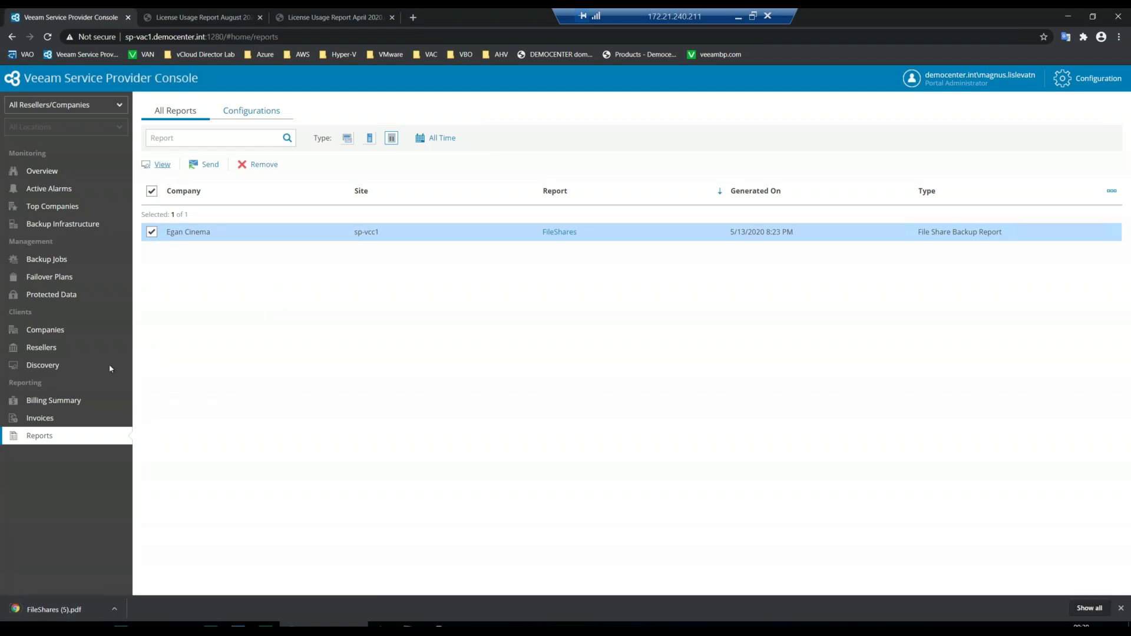
pyautogui.click(53, 613)
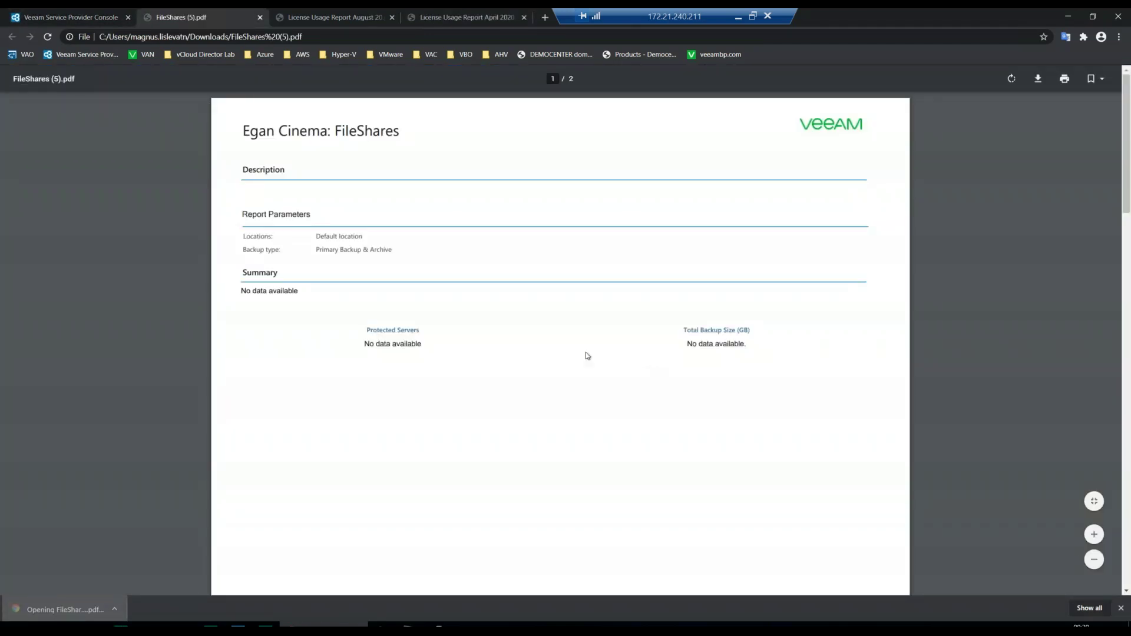
# - Close the FileShares (5).pdf tab to return to the console
pyautogui.click(260, 17)
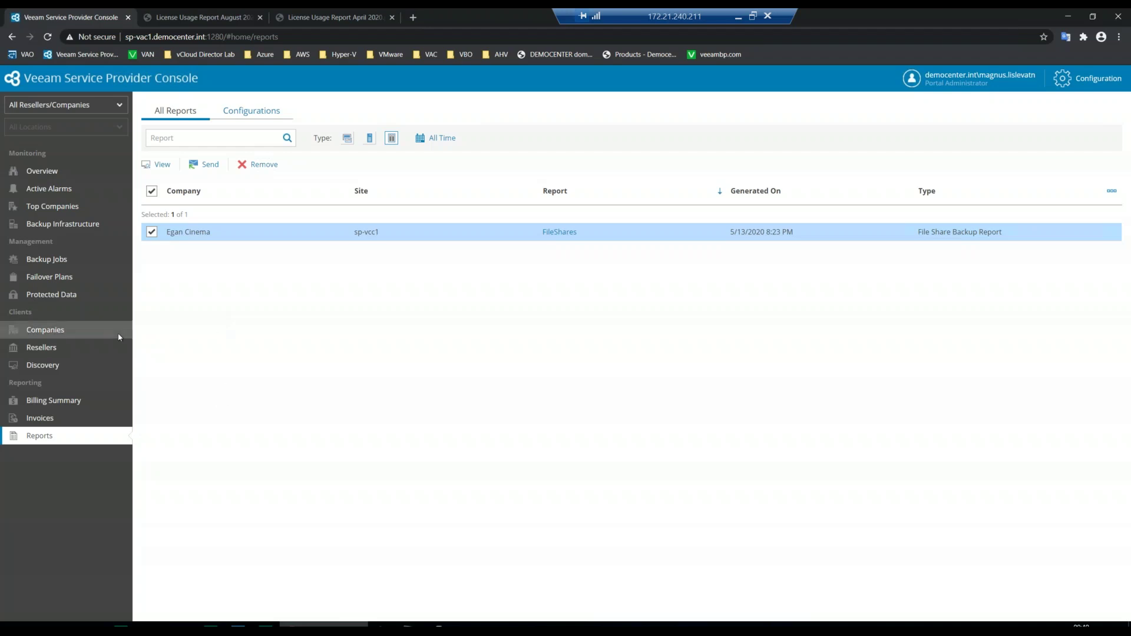
# - Go to Companies, select Cogspot instead of Venzenulon 7, and show its Manage options
pyautogui.click(53, 329)
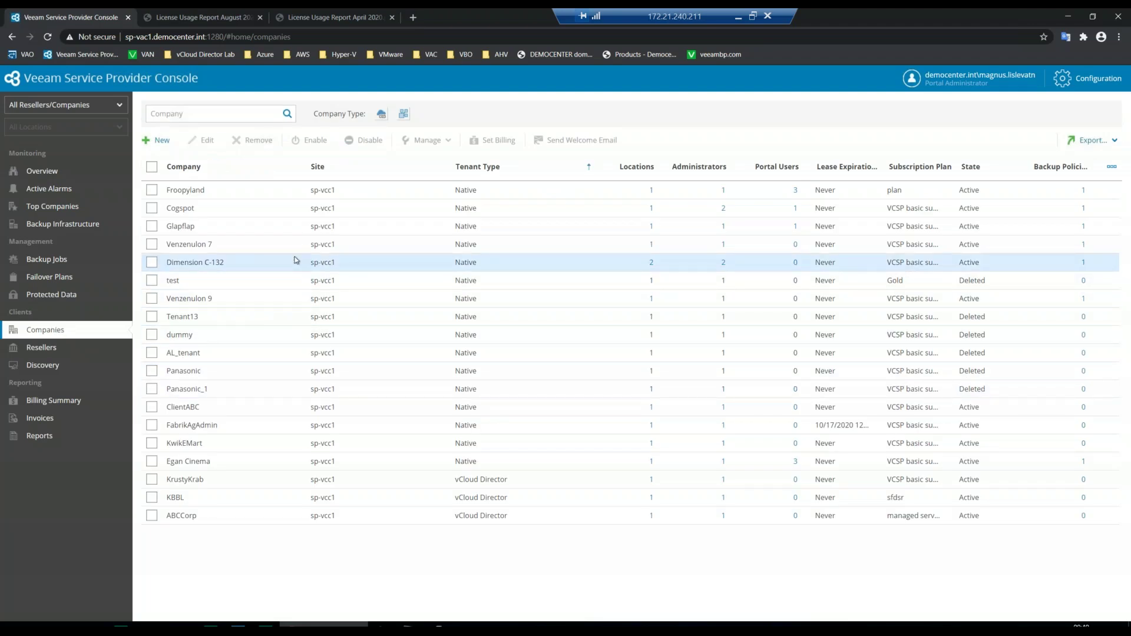
pyautogui.click(350, 244)
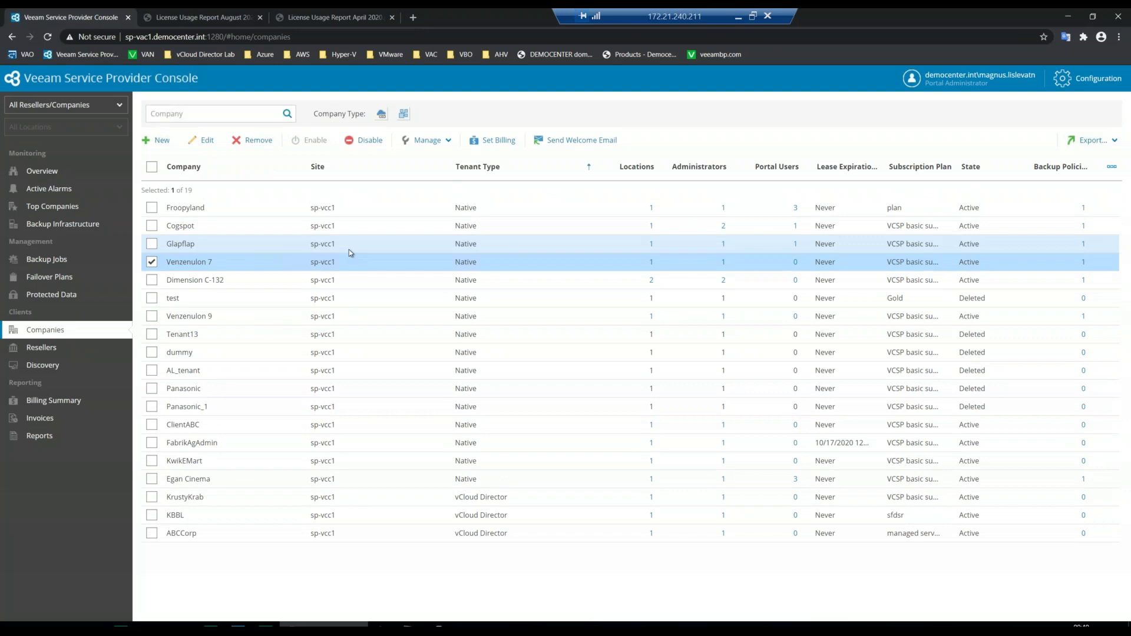
pyautogui.click(253, 224)
pyautogui.click(446, 140)
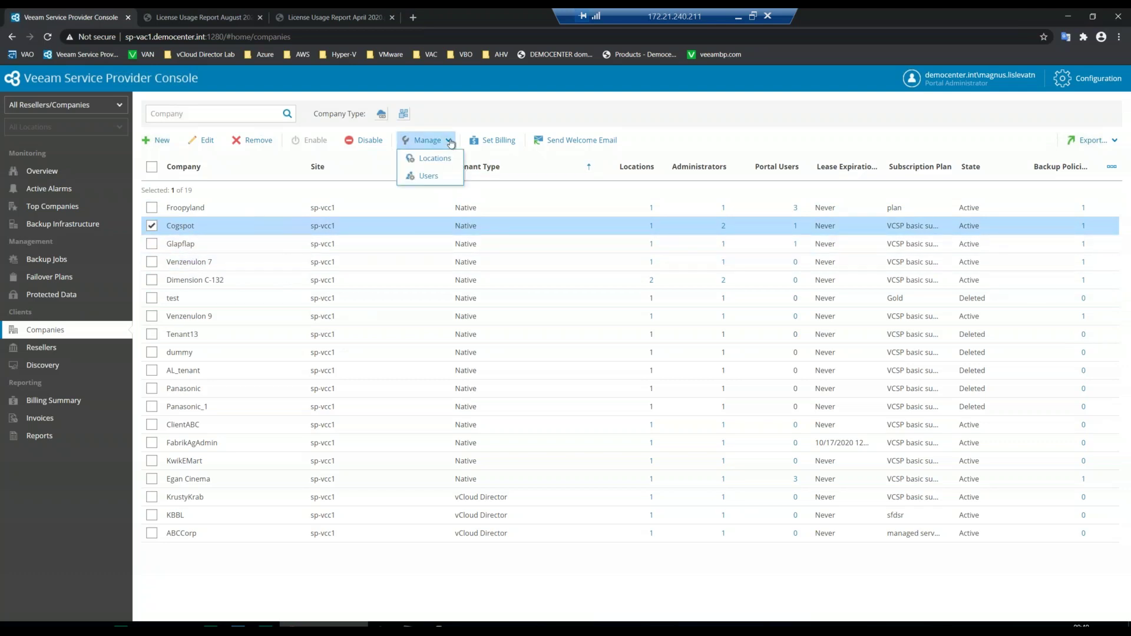
# - Open Cogspot's Users, select the company owner, and start a new user, checking the Title choices
pyautogui.click(438, 178)
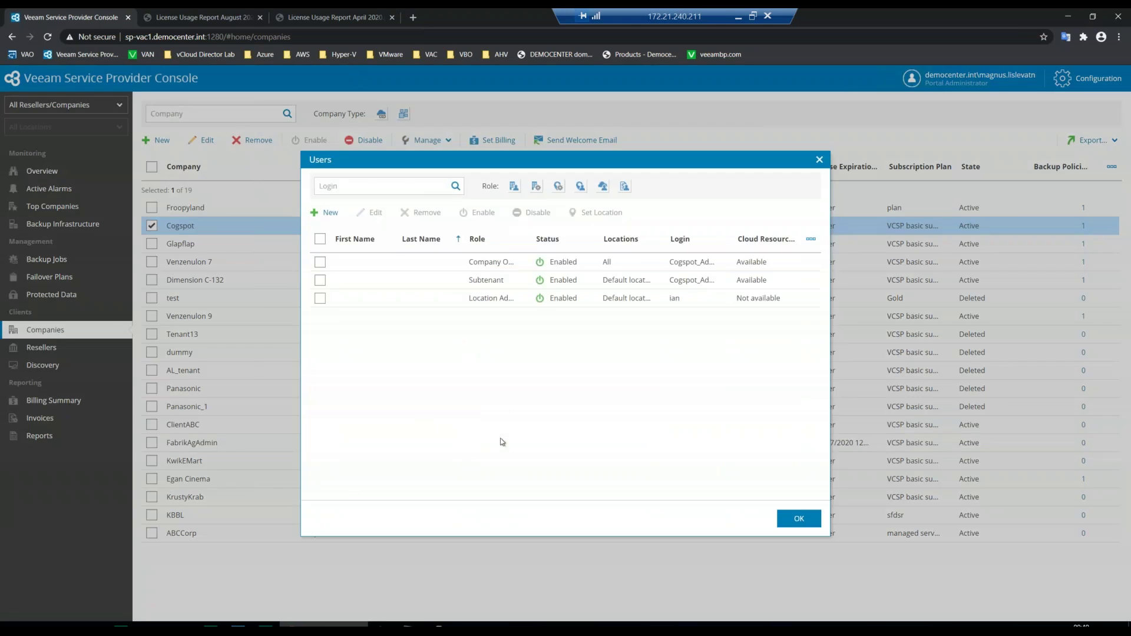
pyautogui.click(446, 268)
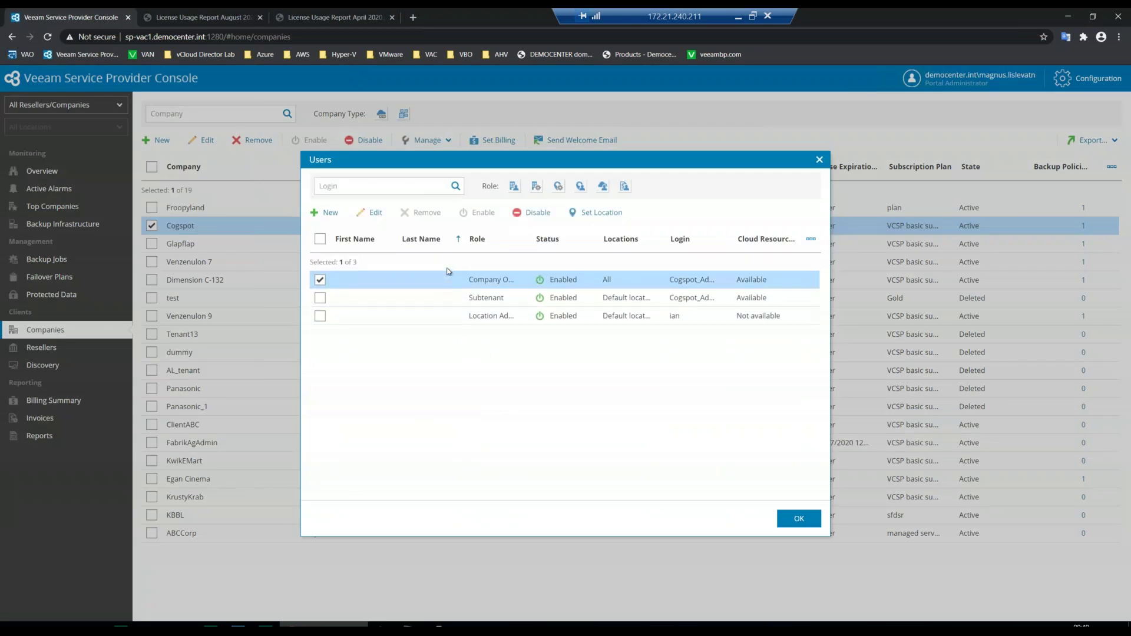
pyautogui.click(333, 213)
pyautogui.click(671, 252)
pyautogui.click(671, 252)
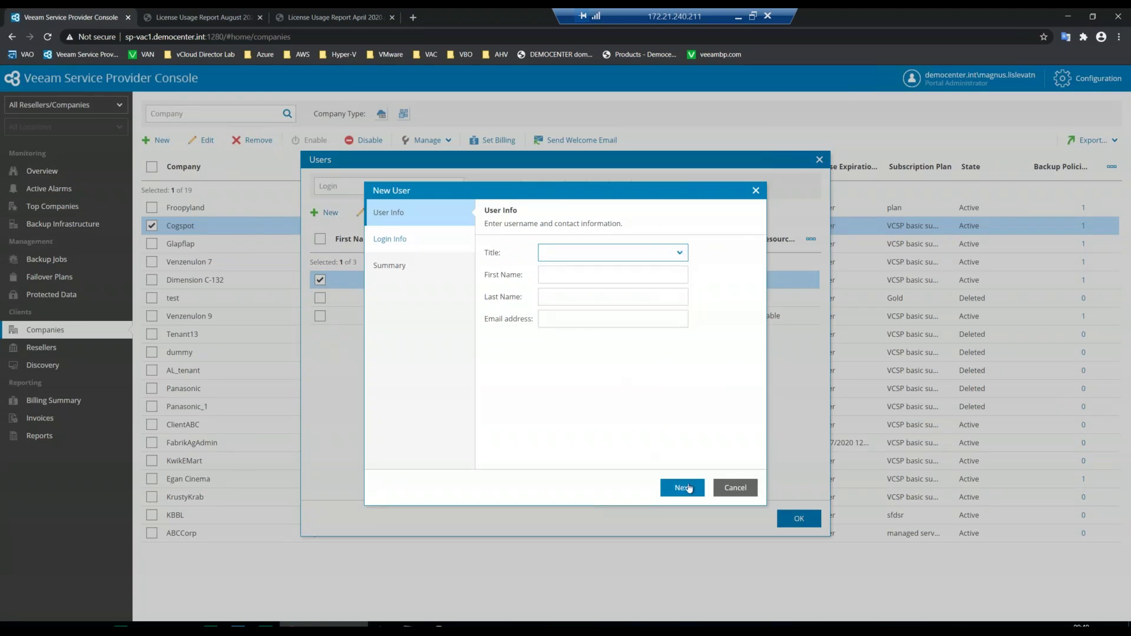
# - On Login Info, review the Role list keeping Company Administrator, then discard the new user
pyautogui.click(688, 489)
pyautogui.click(638, 318)
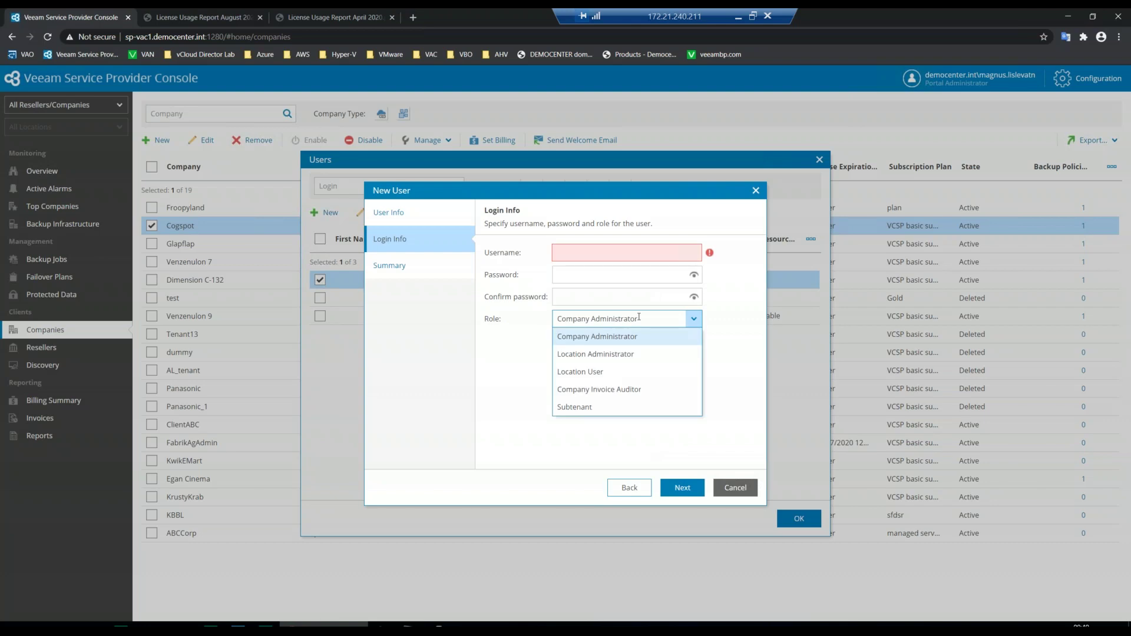
pyautogui.click(592, 342)
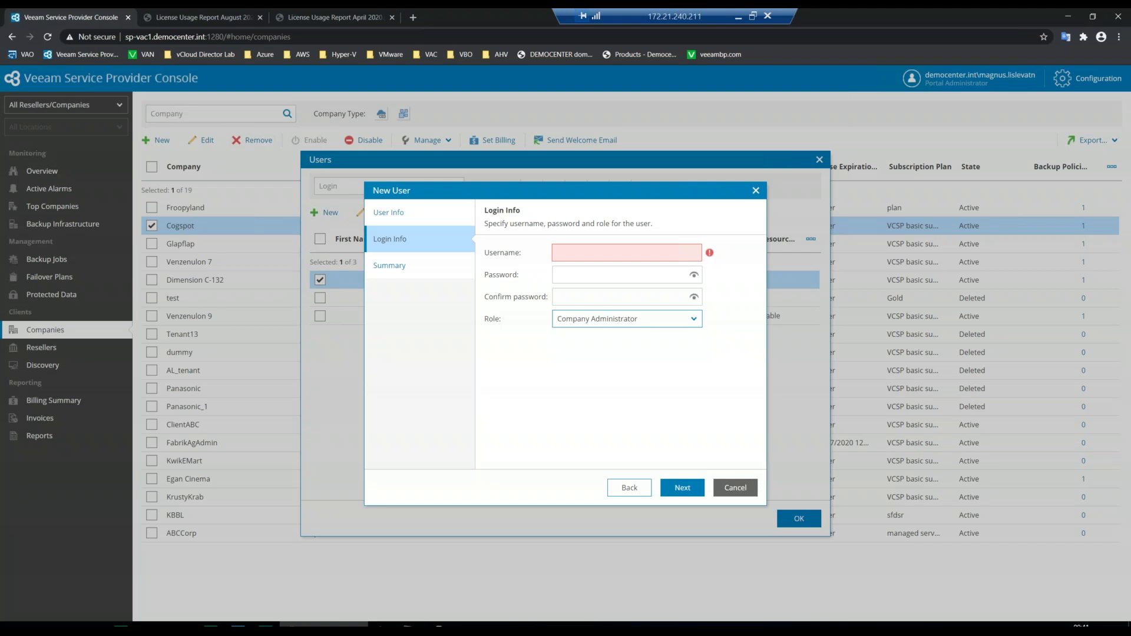
pyautogui.click(636, 320)
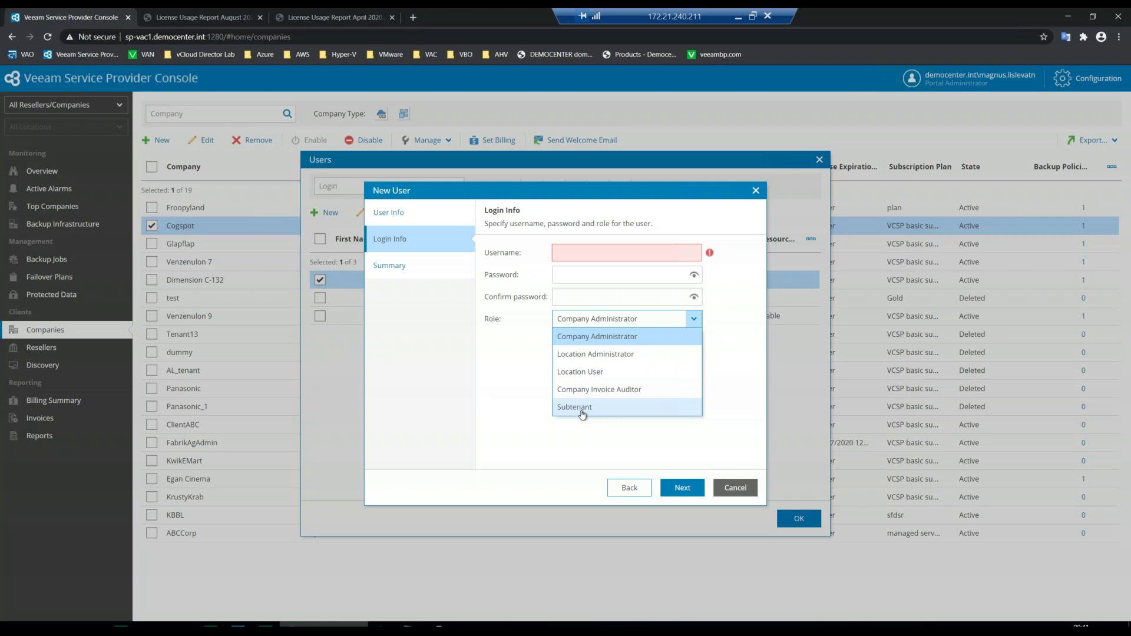
pyautogui.press('Escape')
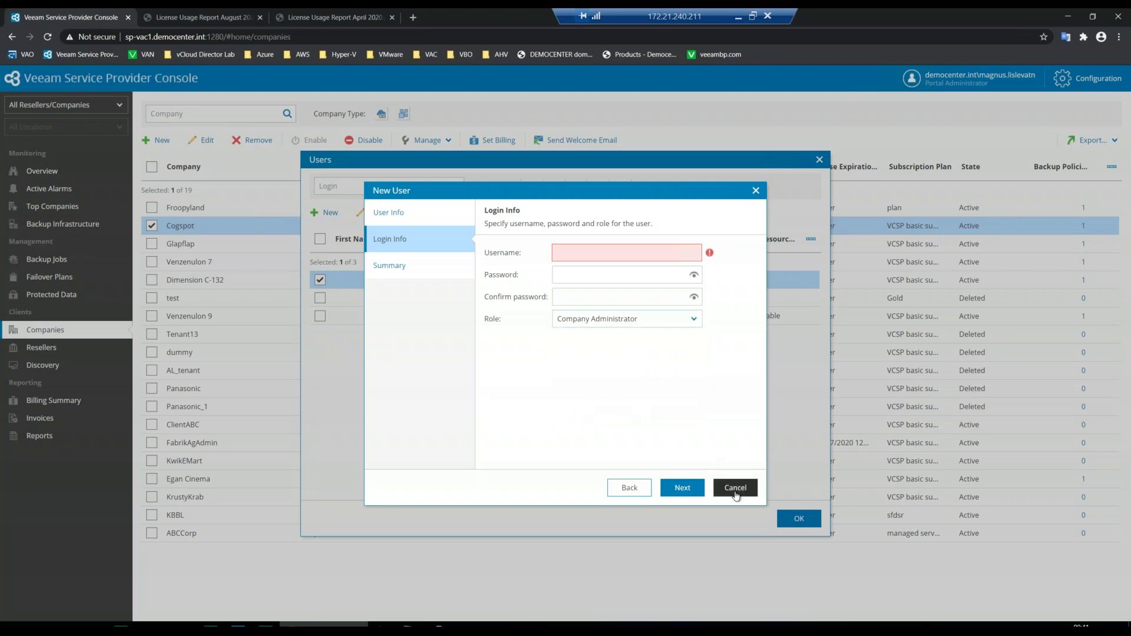
pyautogui.click(735, 494)
pyautogui.click(593, 372)
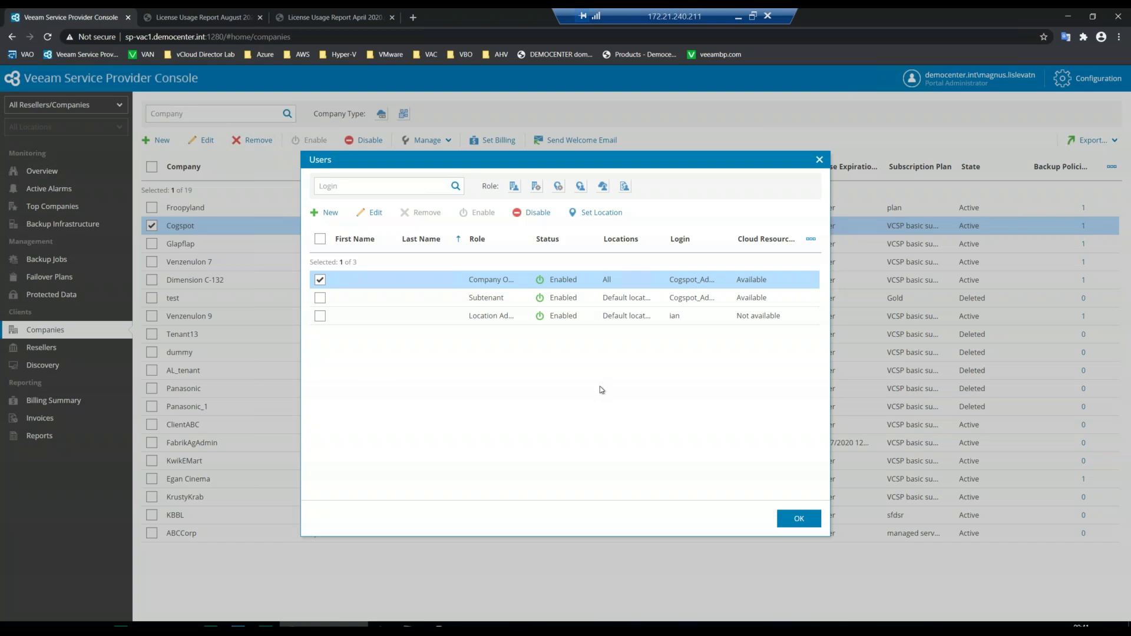
# - Close Cogspot's Users dialog and minimize the remote session to show the Demo slide
pyautogui.click(797, 519)
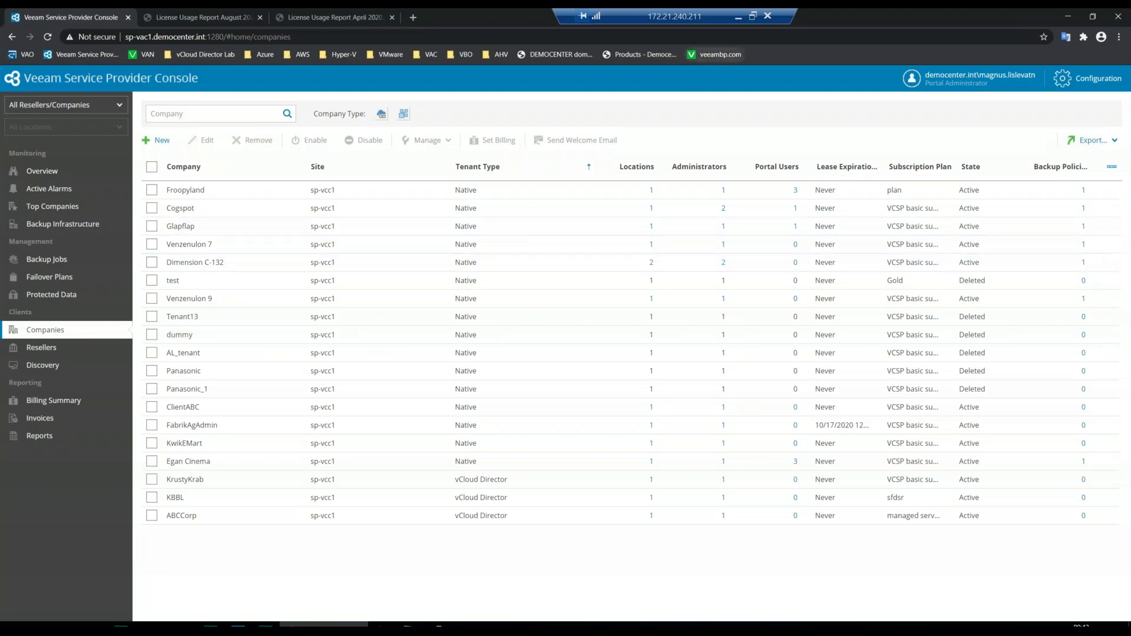
pyautogui.click(739, 20)
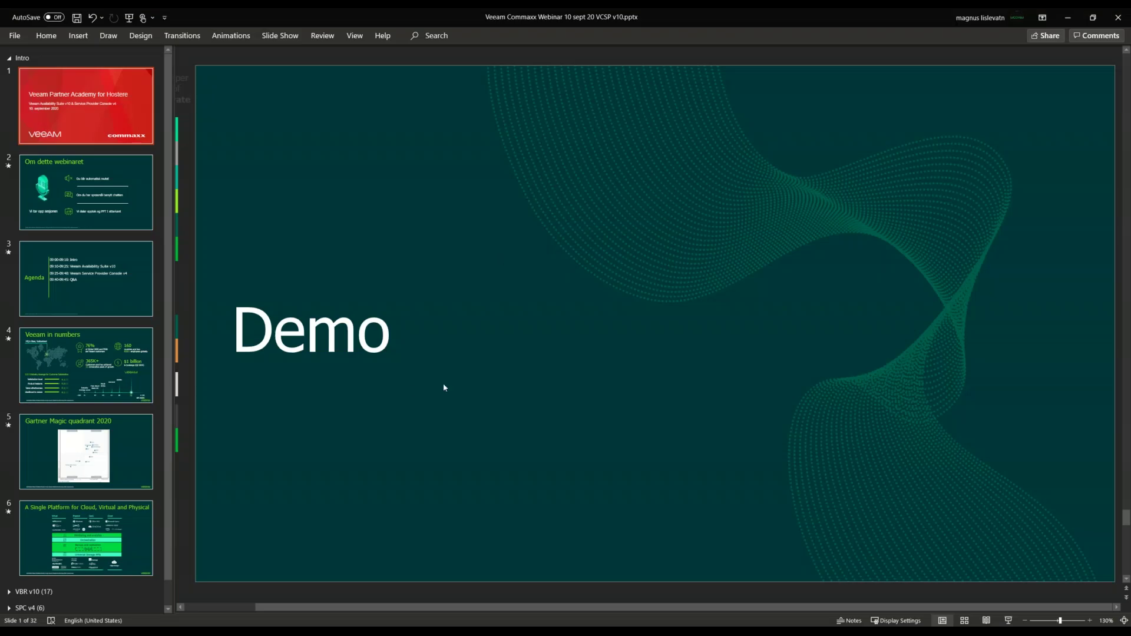
# - Expand the Outro section and run the slide show from slide 30, Open Q&A
pyautogui.scroll(-1, 70, 380)
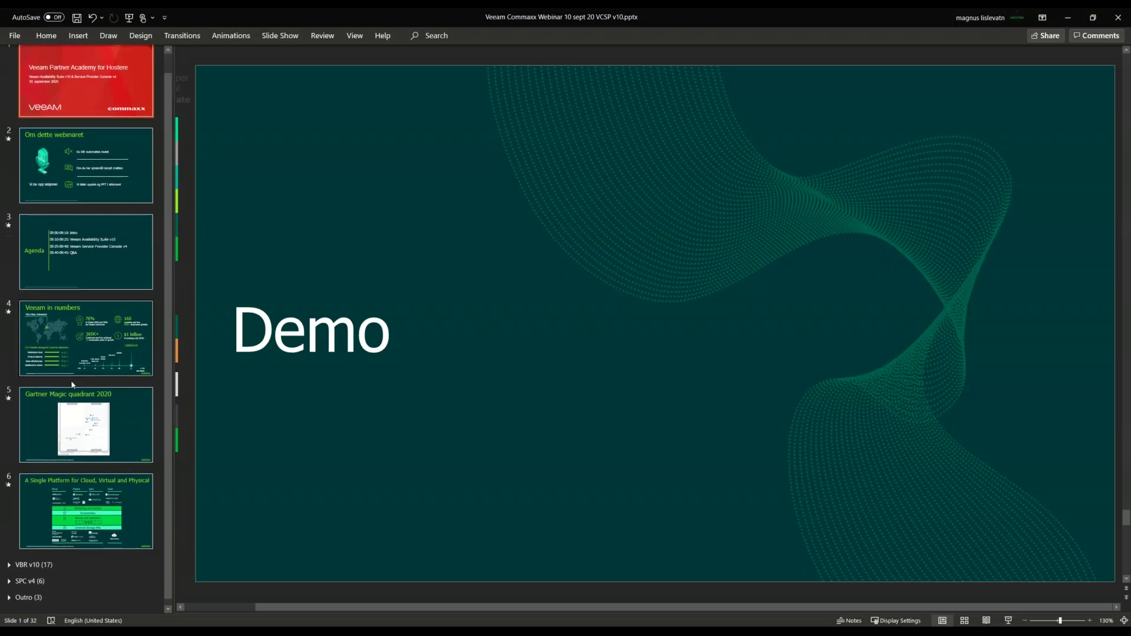
pyautogui.click(18, 598)
pyautogui.click(9, 598)
pyautogui.click(279, 425)
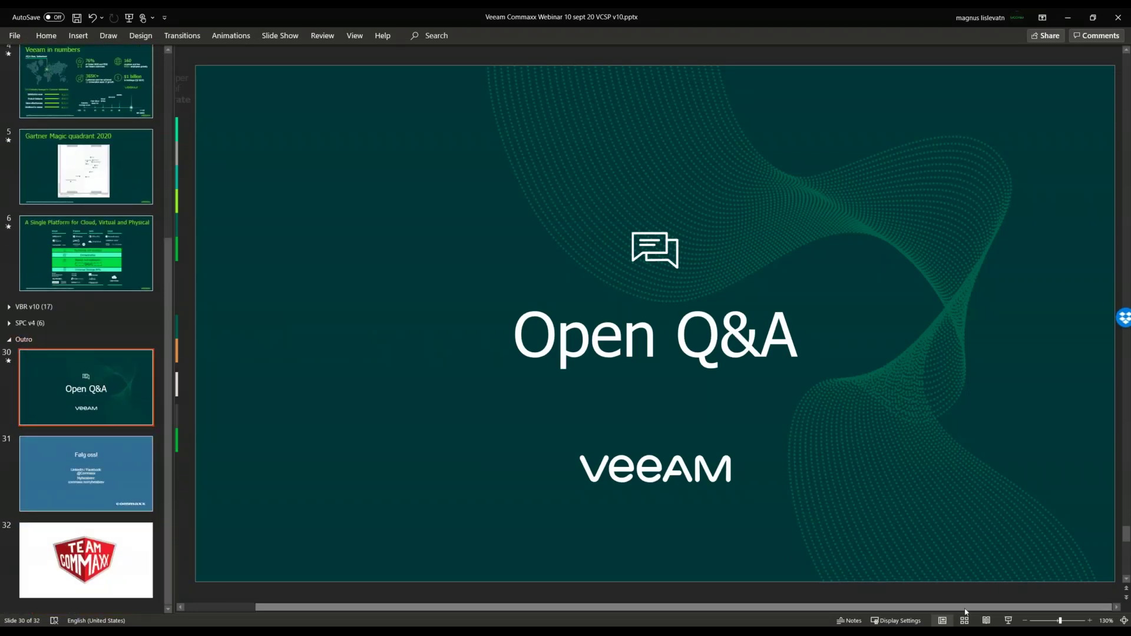
pyautogui.click(1009, 620)
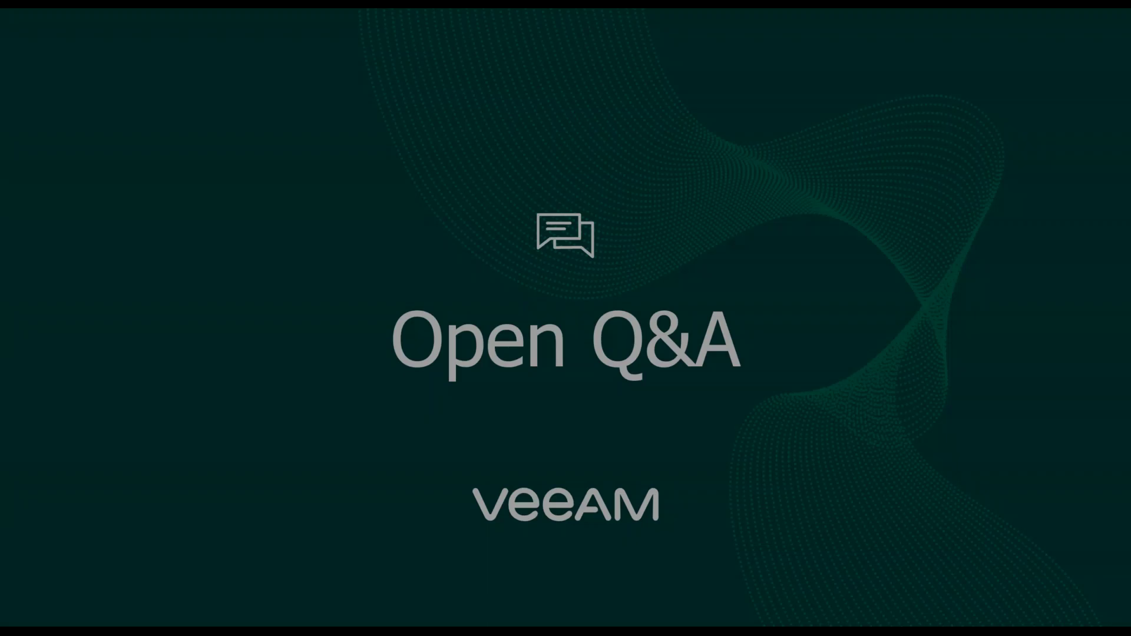